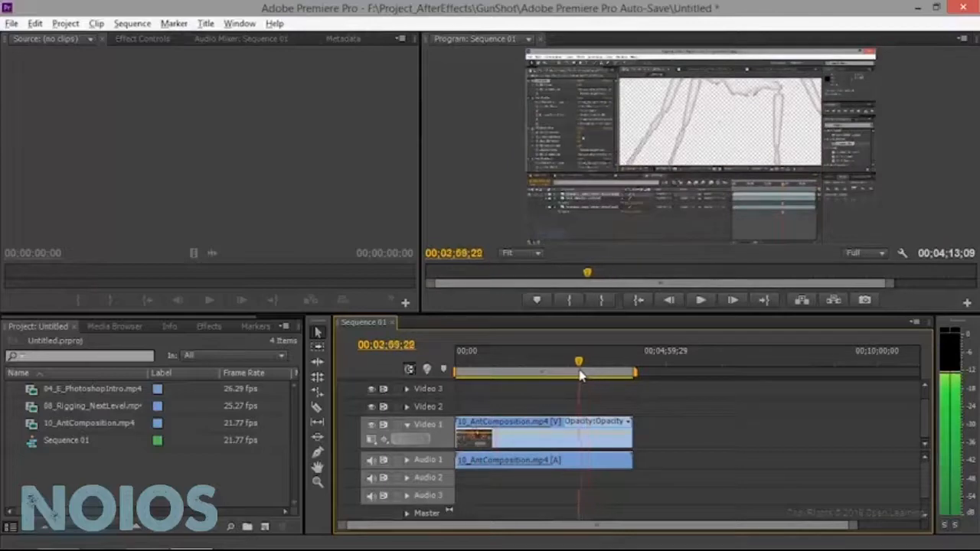
- Import 08_AntComposition.mp4 and place it on Video 1 after the existing 10_AntComposition.mp4 clip
{"action": "double_click", "coordinate": [130, 490]}
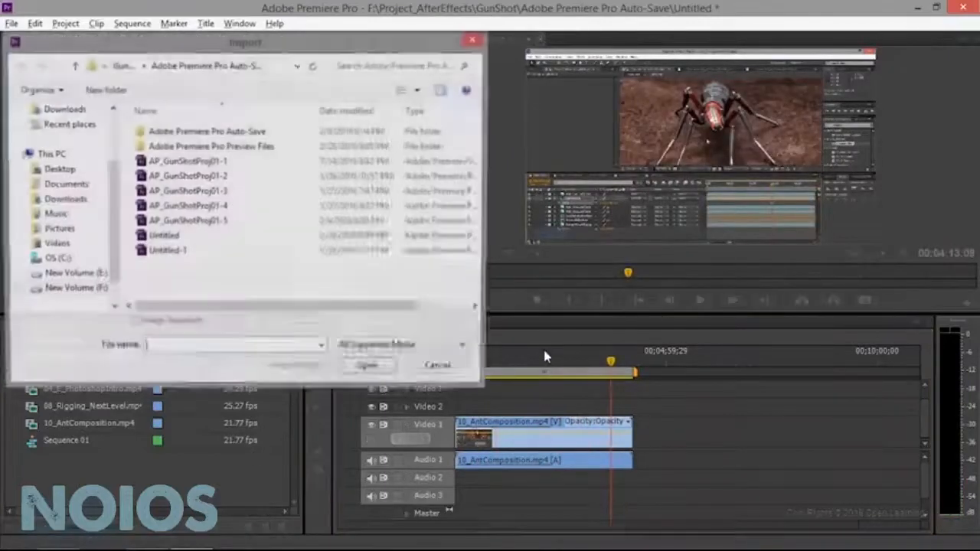
{"action": "left_click", "coordinate": [441, 370]}
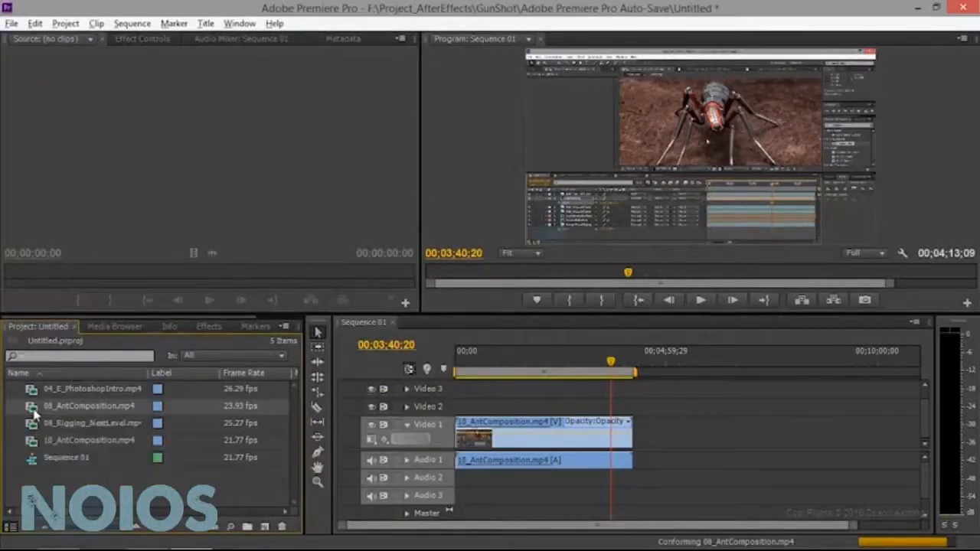
{"action": "left_click_drag", "start_coordinate": [34, 414], "coordinate": [648, 426]}
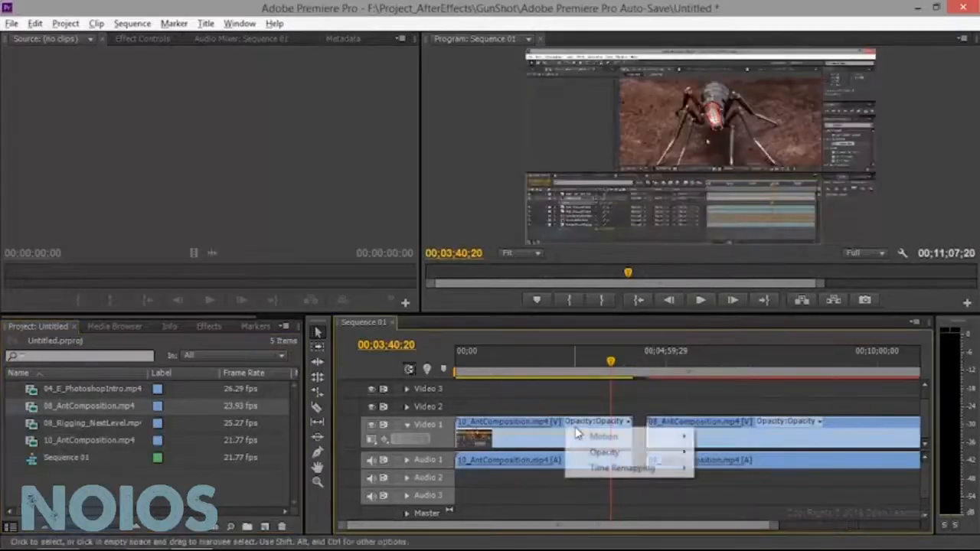
- Replace the 10_AntComposition clip with the 08_AntComposition clip at the sequence start, with its end trimmed to 00;00;16;25
{"action": "left_click", "coordinate": [527, 434]}
{"action": "key", "text": "Delete"}
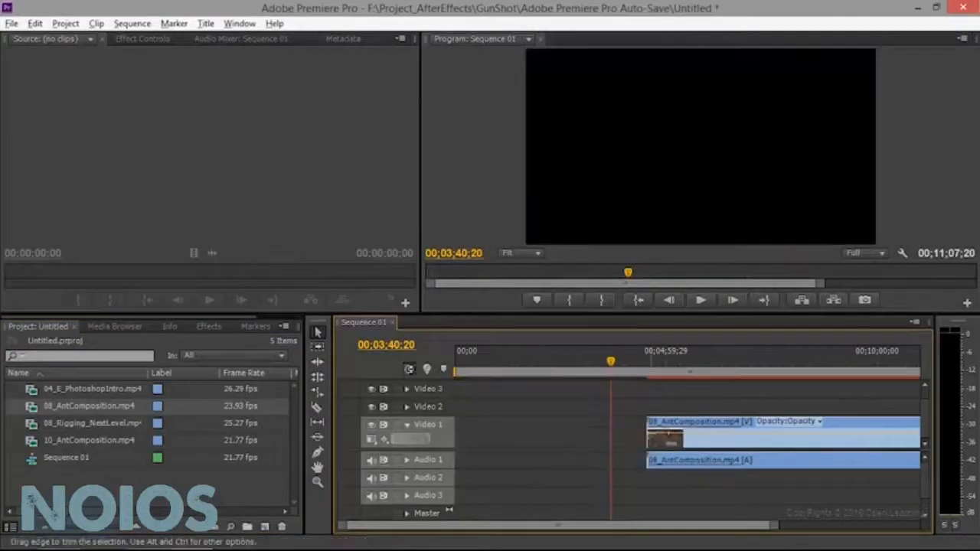
{"action": "left_click_drag", "start_coordinate": [675, 425], "coordinate": [483, 429]}
{"action": "left_click", "coordinate": [461, 361]}
{"action": "mouse_move", "coordinate": [445, 370]}
{"action": "left_mouse_down"}
{"action": "mouse_move", "coordinate": [483, 380]}
{"action": "mouse_move", "coordinate": [452, 379]}
{"action": "left_mouse_up"}
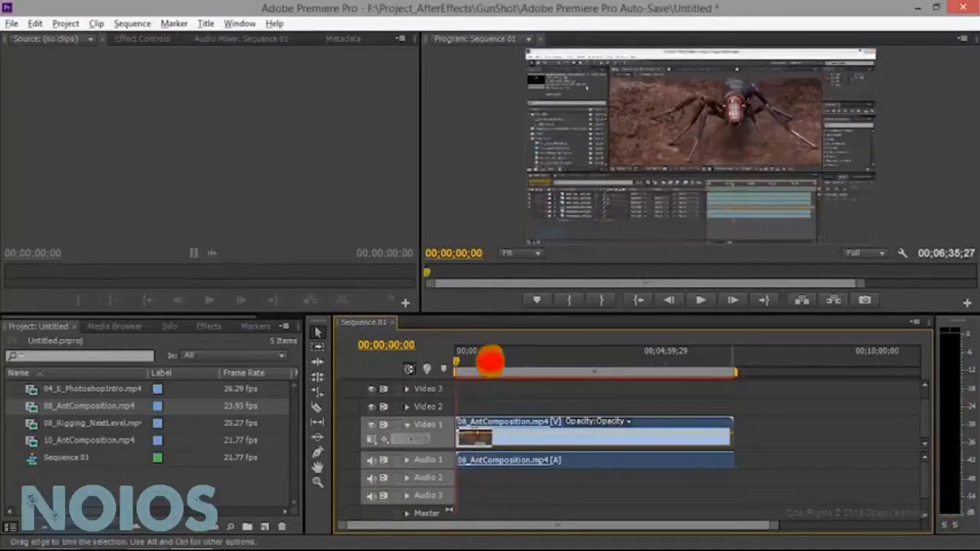
{"action": "left_click_drag", "start_coordinate": [731, 436], "coordinate": [462, 437]}
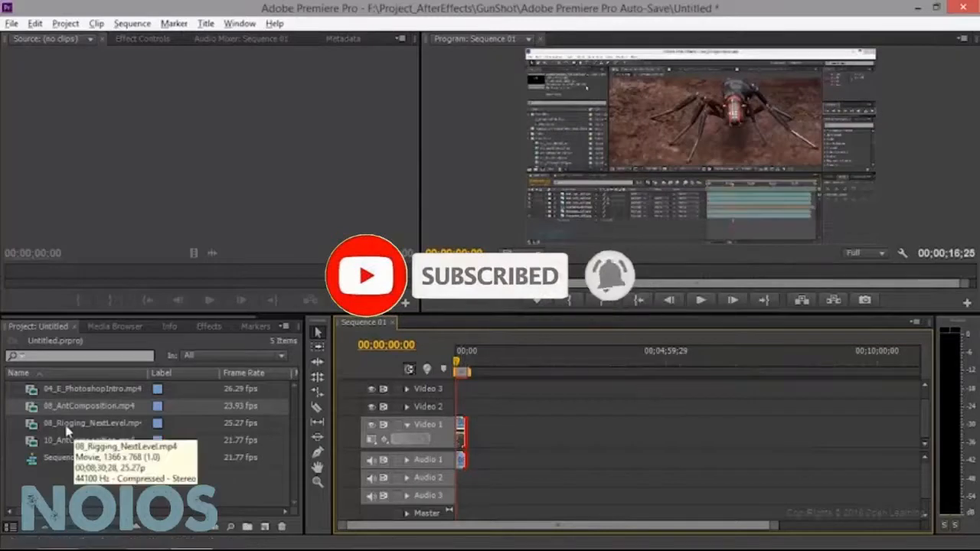
- Add 08_Rigging_NextLevel.mp4 directly after the first clip on Video 1 and trim its end to 00;00;35;08
{"action": "left_click_drag", "start_coordinate": [34, 428], "coordinate": [618, 453]}
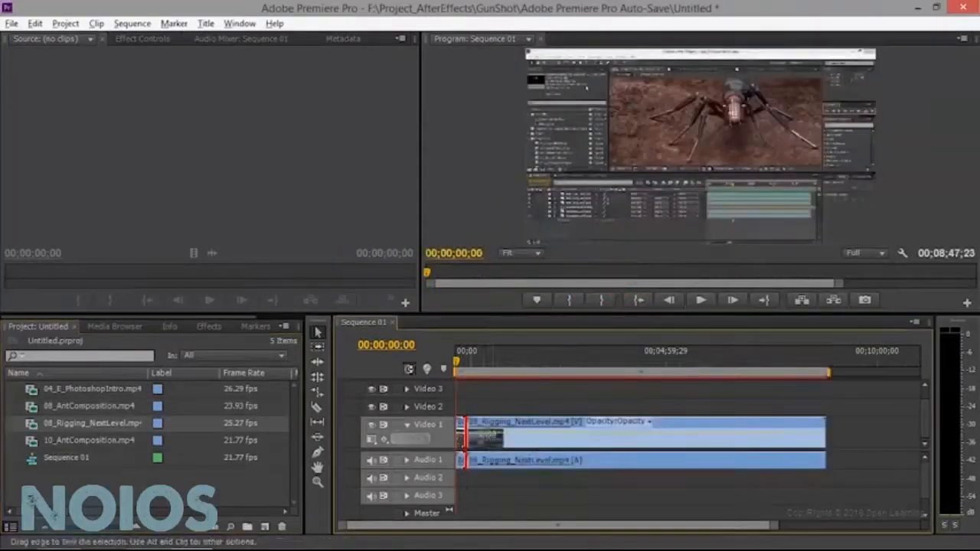
{"action": "left_click_drag", "start_coordinate": [470, 439], "coordinate": [470, 439]}
{"action": "left_click", "coordinate": [500, 427]}
{"action": "left_click_drag", "start_coordinate": [469, 438], "coordinate": [479, 461]}
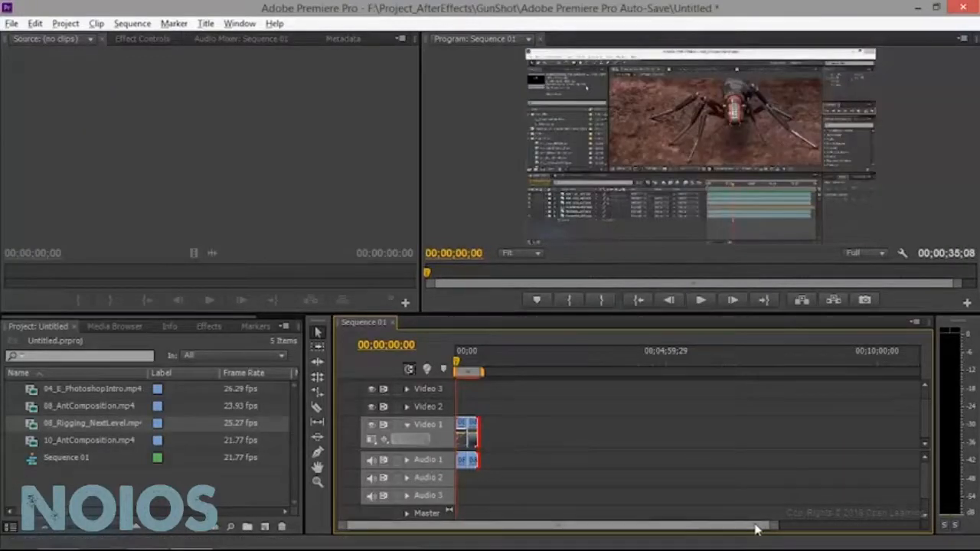
- Append 04_E_PhotoshopIntro.mp4 after the rigging clip on Video 1 and shorten it to end at 00;00;51;16
{"action": "left_click_drag", "start_coordinate": [36, 390], "coordinate": [486, 431]}
{"action": "left_click_drag", "start_coordinate": [724, 440], "coordinate": [547, 439]}
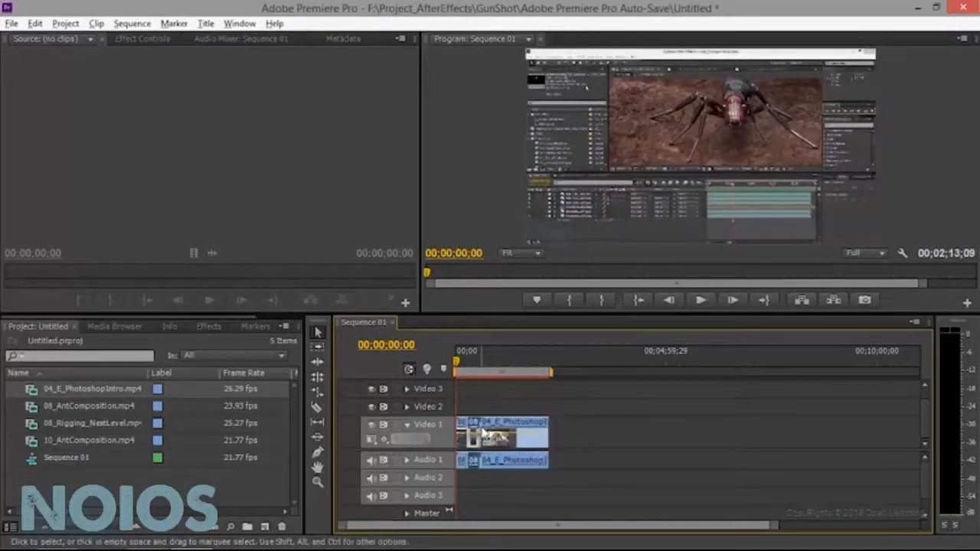
{"action": "mouse_move", "coordinate": [484, 433]}
{"action": "left_mouse_down"}
{"action": "mouse_move", "coordinate": [523, 434]}
{"action": "mouse_move", "coordinate": [490, 433]}
{"action": "left_mouse_up"}
- Import 01_AE_CC_MotionGraphics, append it as the fourth clip on Video 1 and trim its end to 00;01;10;15
{"action": "key", "text": "ctrl+i"}
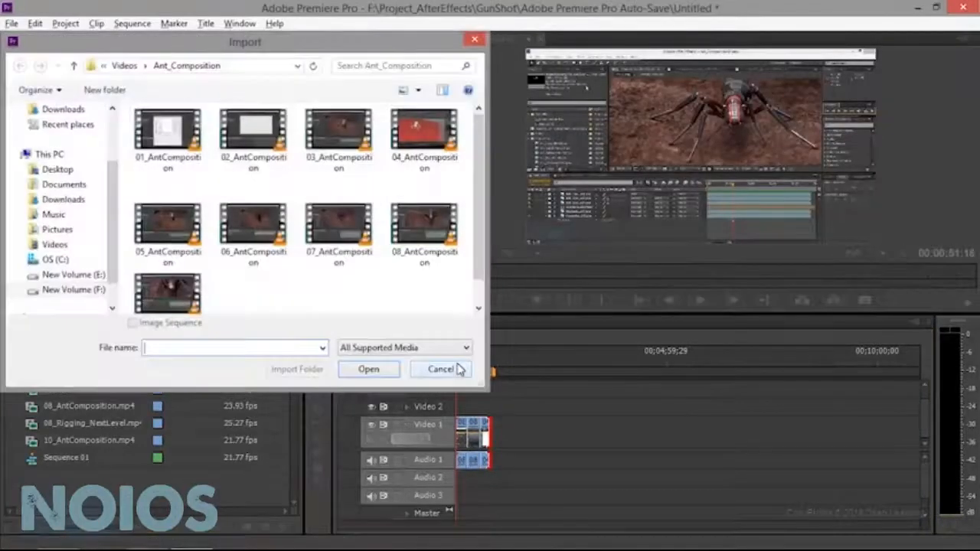
{"action": "left_click", "coordinate": [440, 369]}
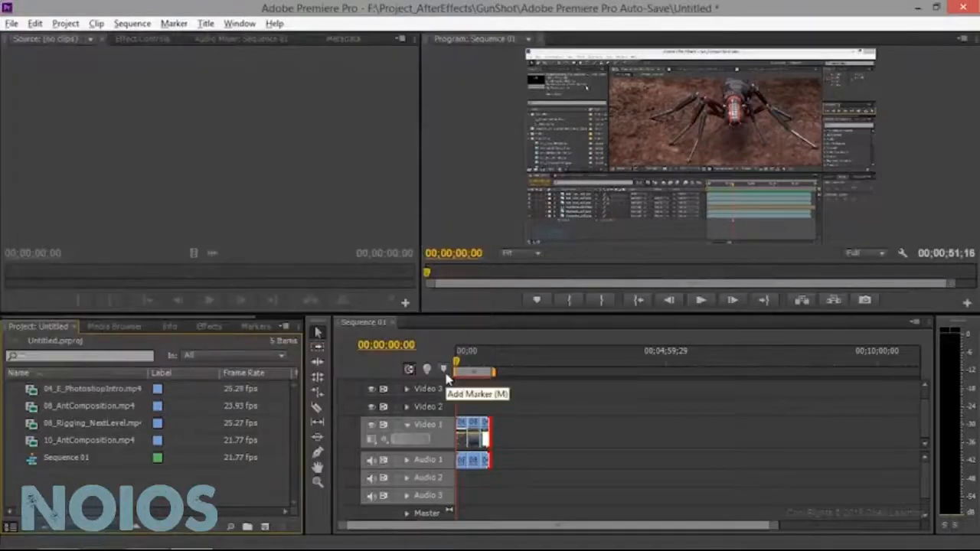
{"action": "left_click_drag", "start_coordinate": [43, 392], "coordinate": [487, 438]}
{"action": "left_click_drag", "start_coordinate": [896, 432], "coordinate": [505, 432]}
{"action": "left_click_drag", "start_coordinate": [456, 362], "coordinate": [472, 362]}
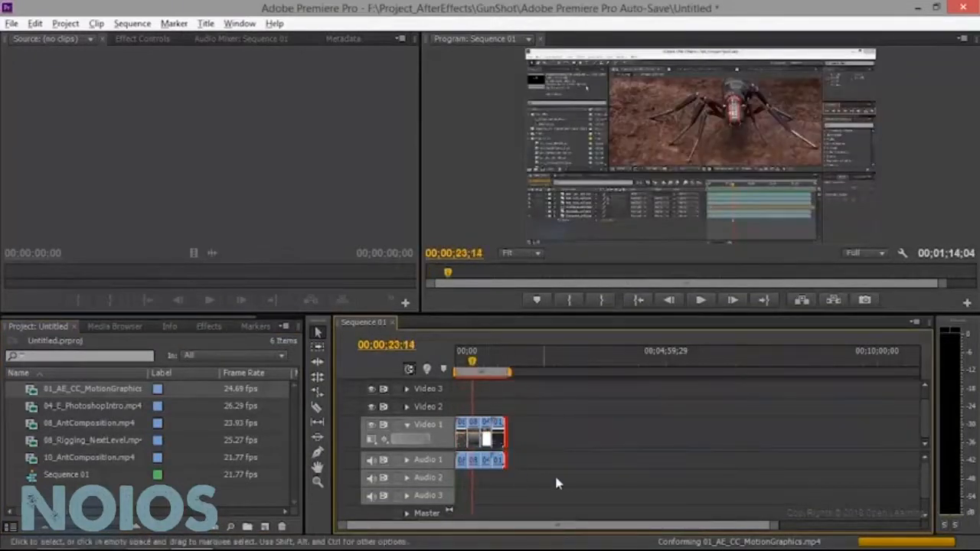
{"action": "left_click_drag", "start_coordinate": [774, 527], "coordinate": [656, 536]}
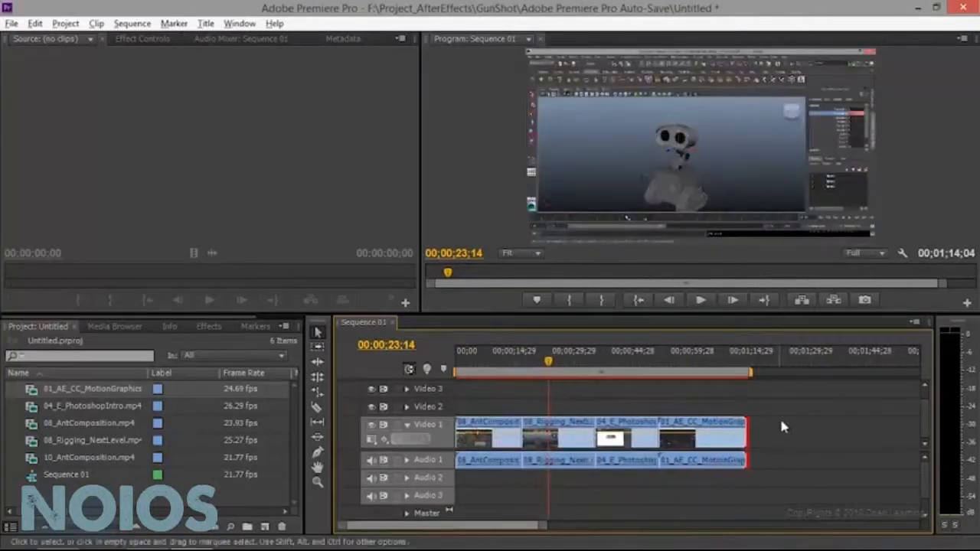
{"action": "left_click_drag", "start_coordinate": [747, 440], "coordinate": [733, 451]}
- Play the four-clip sequence from its start to check the first clip
{"action": "left_click_drag", "start_coordinate": [548, 361], "coordinate": [455, 368]}
{"action": "left_click", "coordinate": [701, 303]}
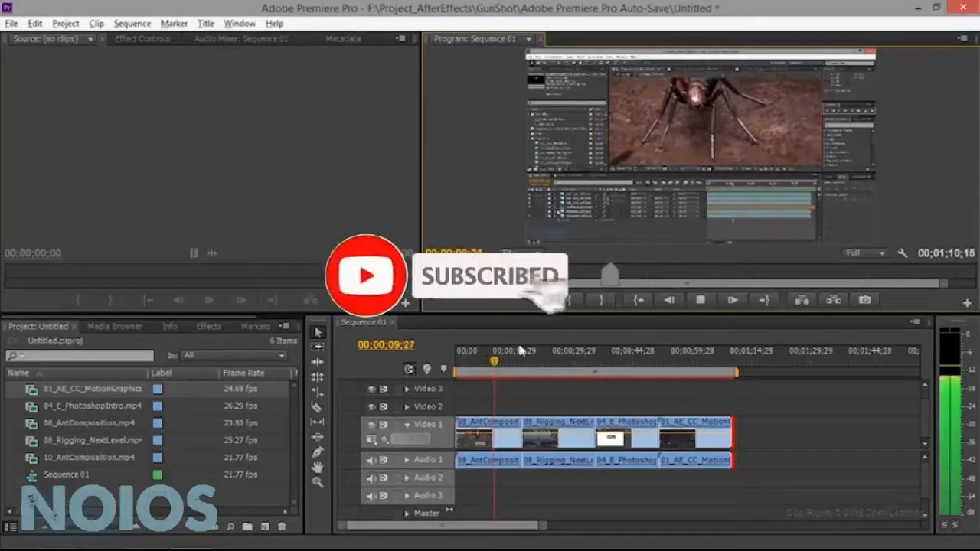
{"action": "left_click", "coordinate": [704, 302]}
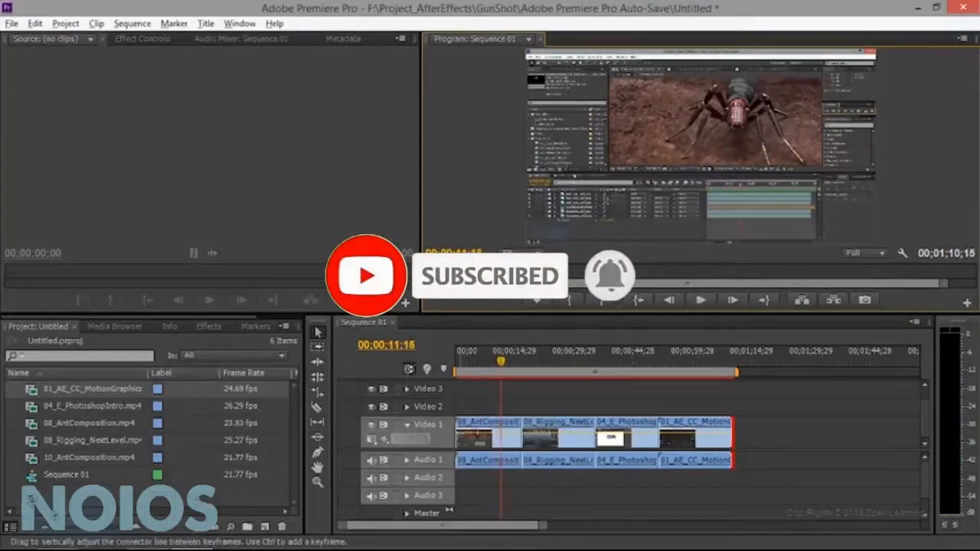
- Shorten the first three clips on Video 1 and move each following clip against its predecessor to close the gaps
{"action": "left_click_drag", "start_coordinate": [458, 436], "coordinate": [490, 433]}
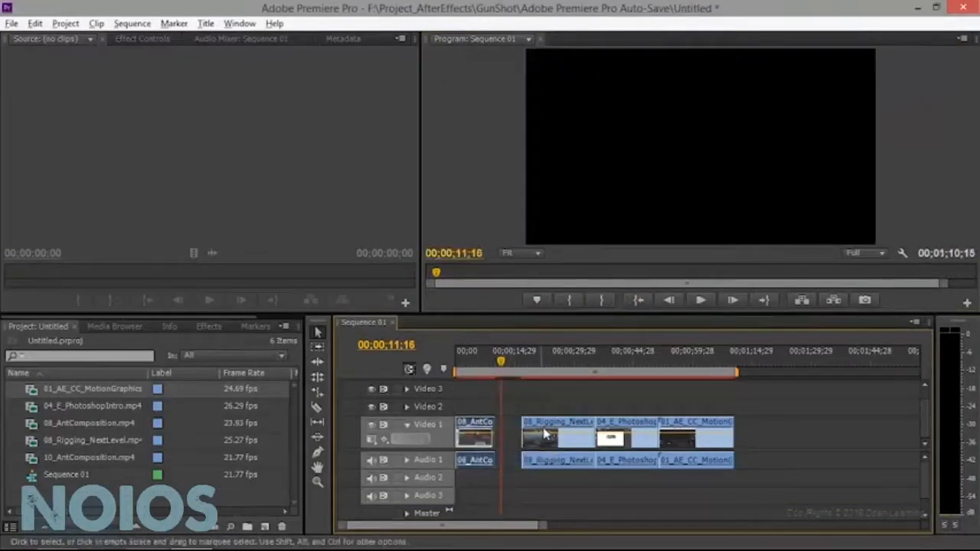
{"action": "left_click_drag", "start_coordinate": [553, 431], "coordinate": [524, 434]}
{"action": "left_click_drag", "start_coordinate": [626, 427], "coordinate": [552, 438]}
{"action": "left_click_drag", "start_coordinate": [690, 426], "coordinate": [567, 430]}
{"action": "key", "text": "ctrl+z"}
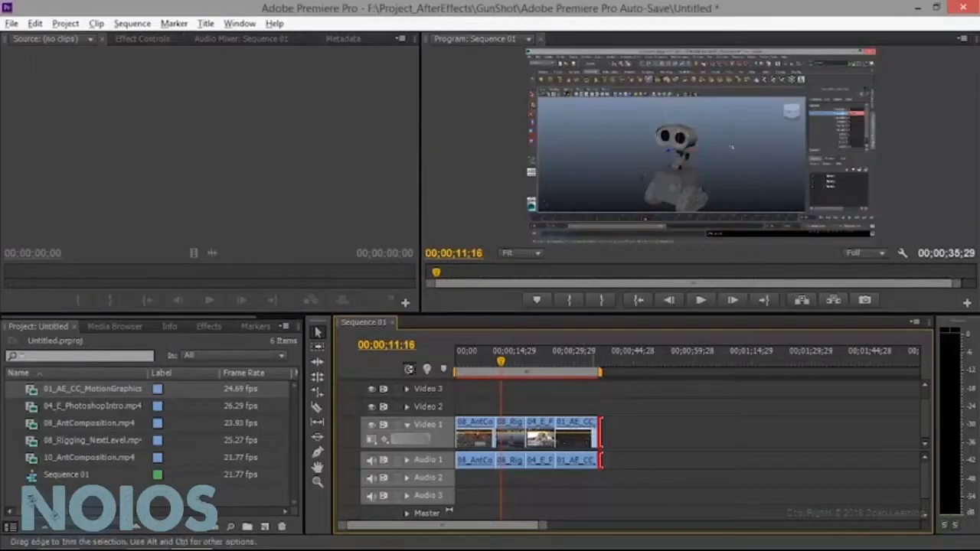
- Trim the 01_AE_CC_MotionGraphics clip and place it directly after the Photoshop clip, ending the sequence at 00;00;29;18
{"action": "left_click_drag", "start_coordinate": [600, 433], "coordinate": [557, 452]}
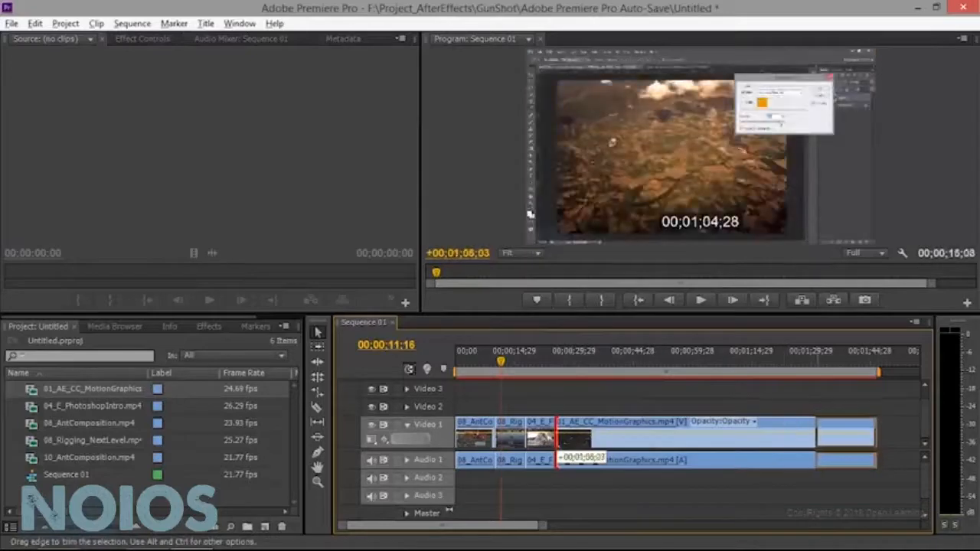
{"action": "left_click_drag", "start_coordinate": [811, 439], "coordinate": [812, 439]}
{"action": "left_click_drag", "start_coordinate": [829, 431], "coordinate": [570, 440]}
- Preview the sequence opening, shorten the 08_AntComposition clip and close the gap so the sequence ends at 00;00;26;21
{"action": "key", "text": "Home"}
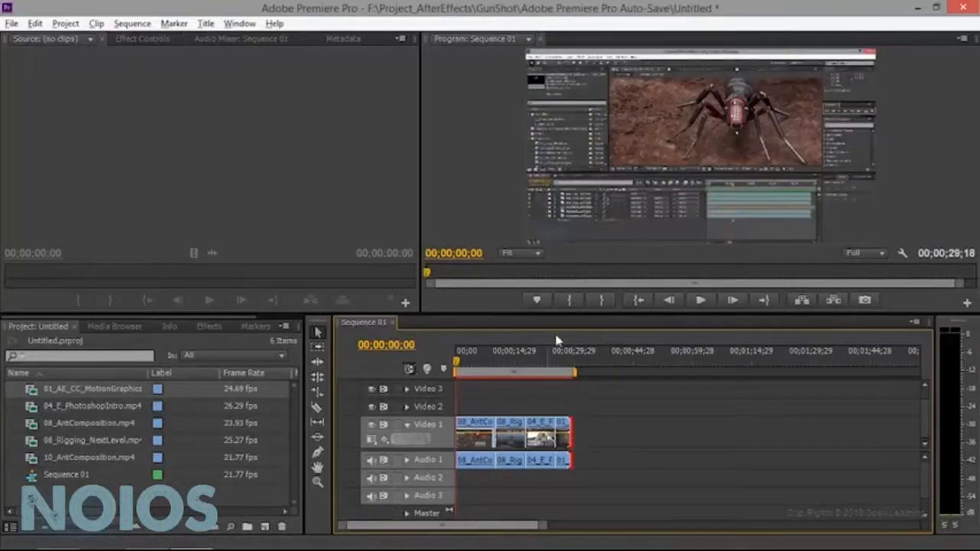
{"action": "left_click", "coordinate": [707, 308]}
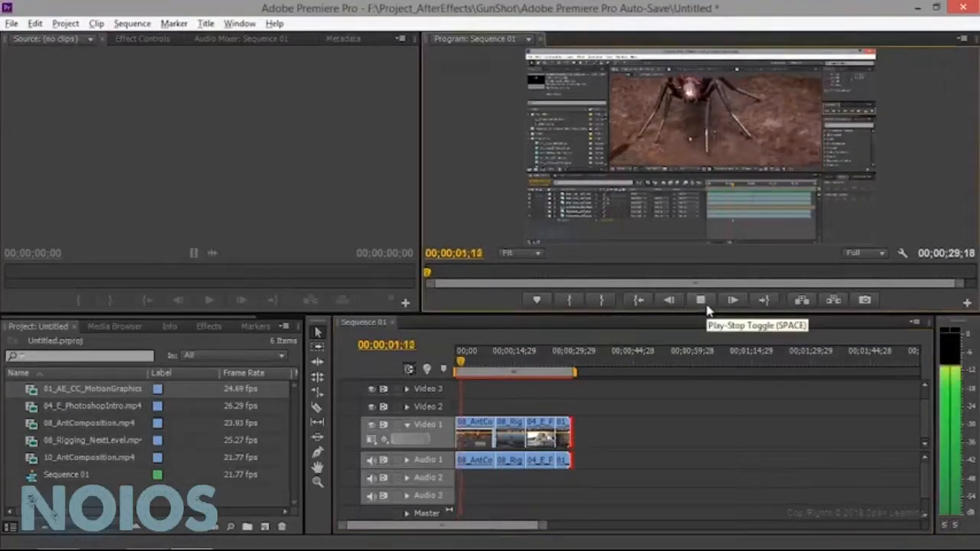
{"action": "left_click", "coordinate": [708, 309]}
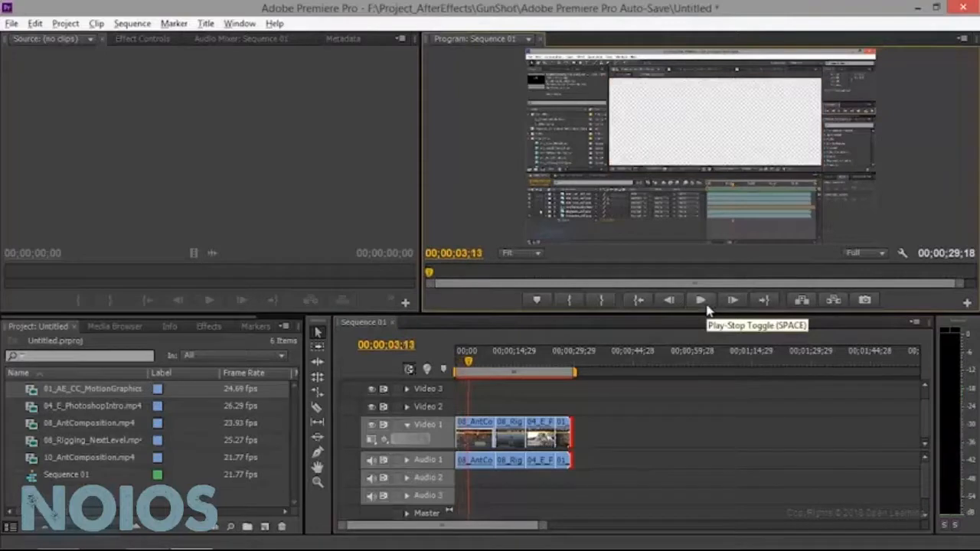
{"action": "left_click_drag", "start_coordinate": [494, 455], "coordinate": [483, 459]}
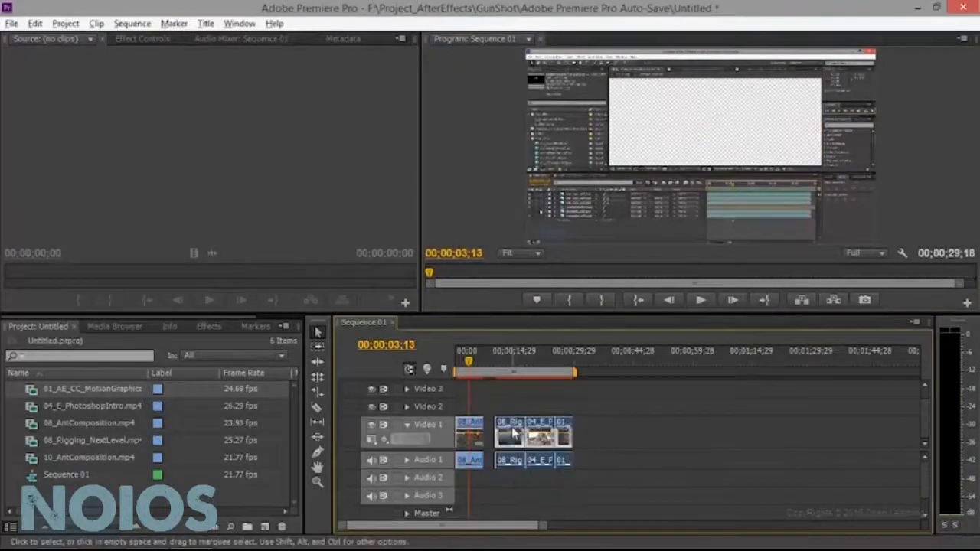
{"action": "left_click_drag", "start_coordinate": [511, 427], "coordinate": [500, 429]}
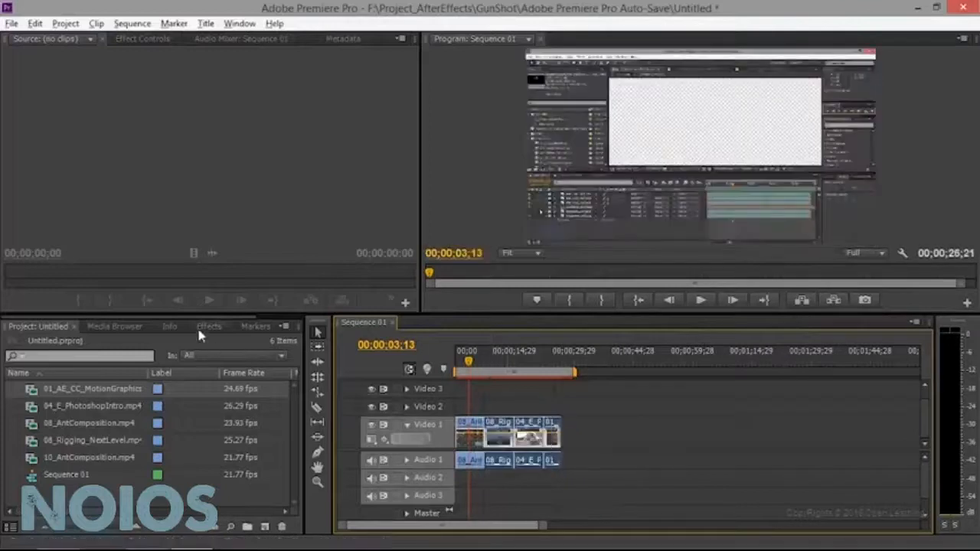
- Try the 20Tips effect preset on the 08_AntComposition clip at the sequence start
{"action": "left_click", "coordinate": [208, 327]}
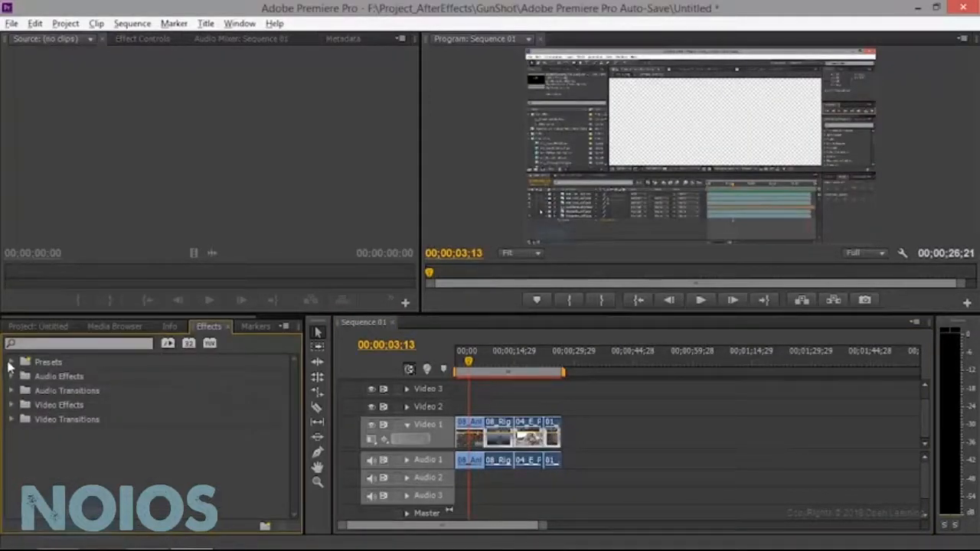
{"action": "left_click", "coordinate": [10, 364]}
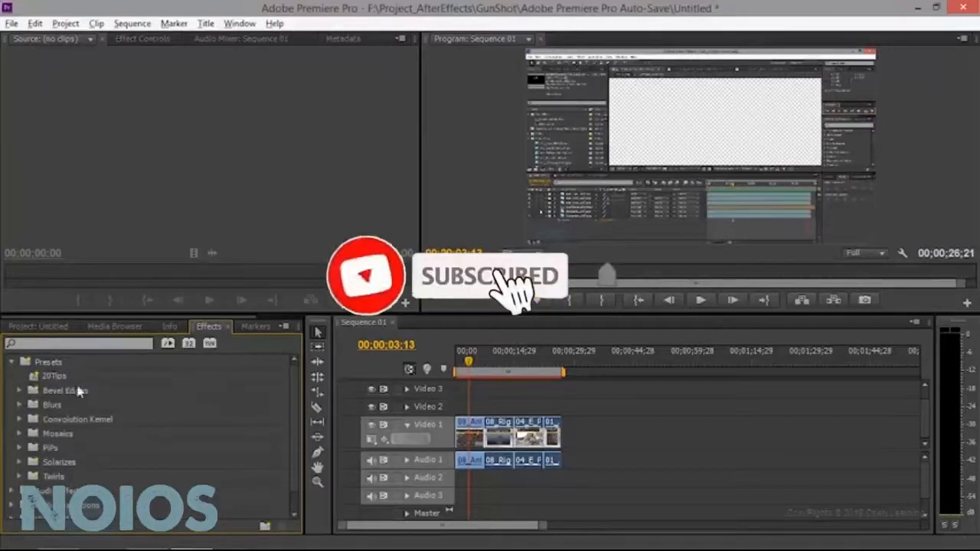
{"action": "left_click", "coordinate": [59, 380]}
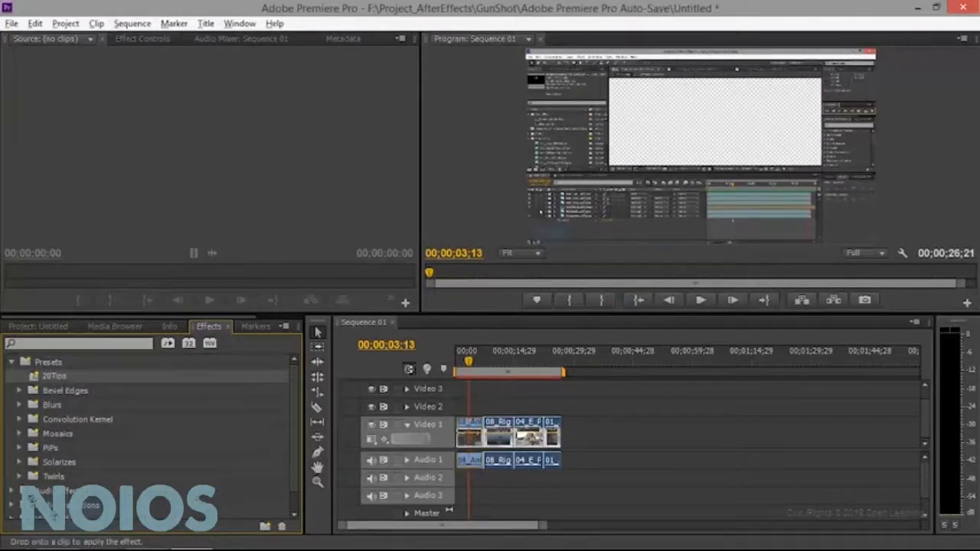
{"action": "left_click_drag", "start_coordinate": [469, 436], "coordinate": [470, 438]}
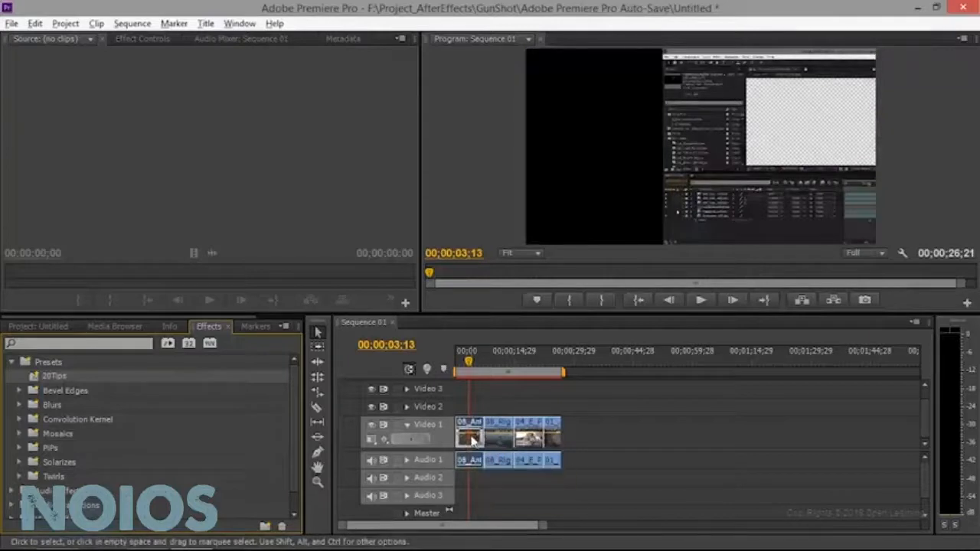
- Play the sequence from the start to preview the 20Tips preset on the first clip
{"action": "left_click", "coordinate": [702, 304]}
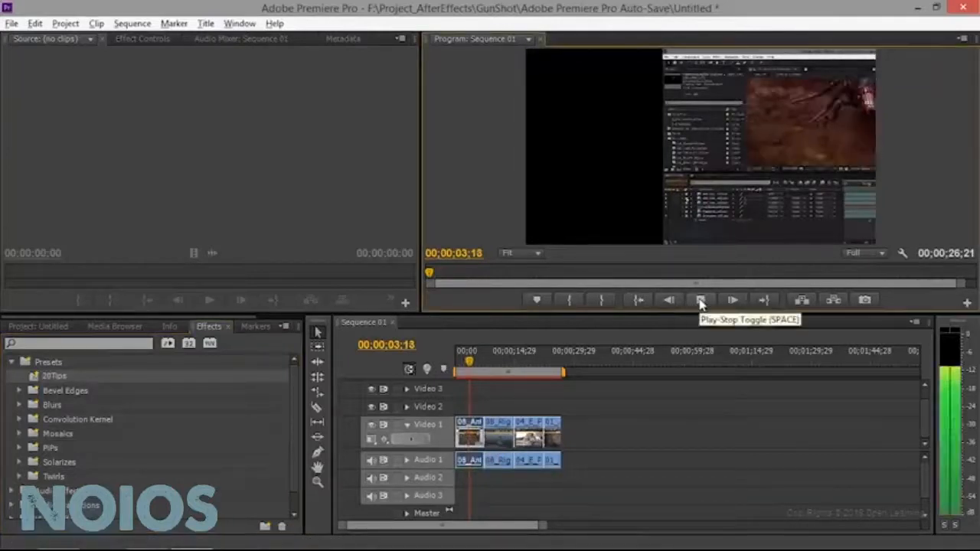
{"action": "left_click", "coordinate": [701, 303]}
{"action": "left_click_drag", "start_coordinate": [475, 362], "coordinate": [429, 371]}
{"action": "left_click", "coordinate": [701, 300]}
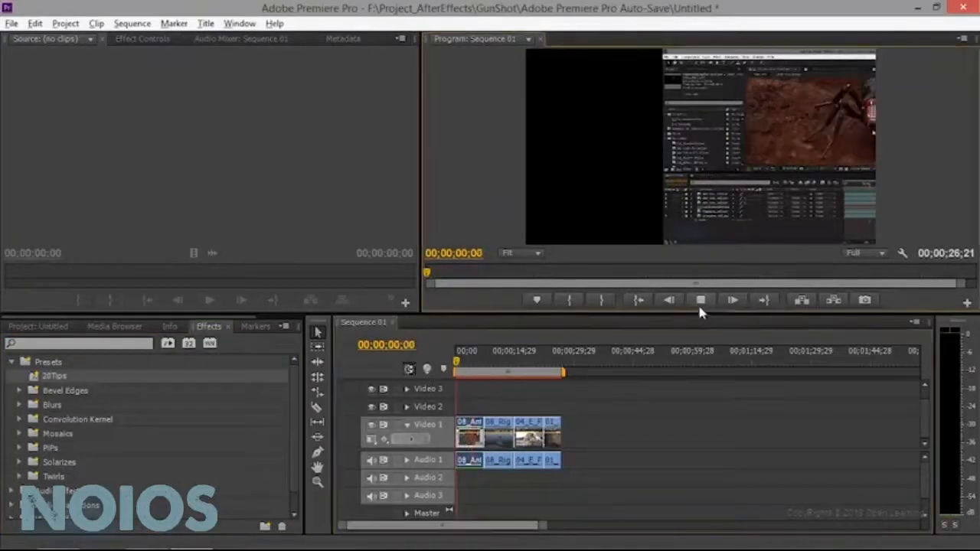
- Remove the 20Tips preset's effects from the 08_AntComposition clip and return the playhead to the sequence start
{"action": "left_click", "coordinate": [143, 38]}
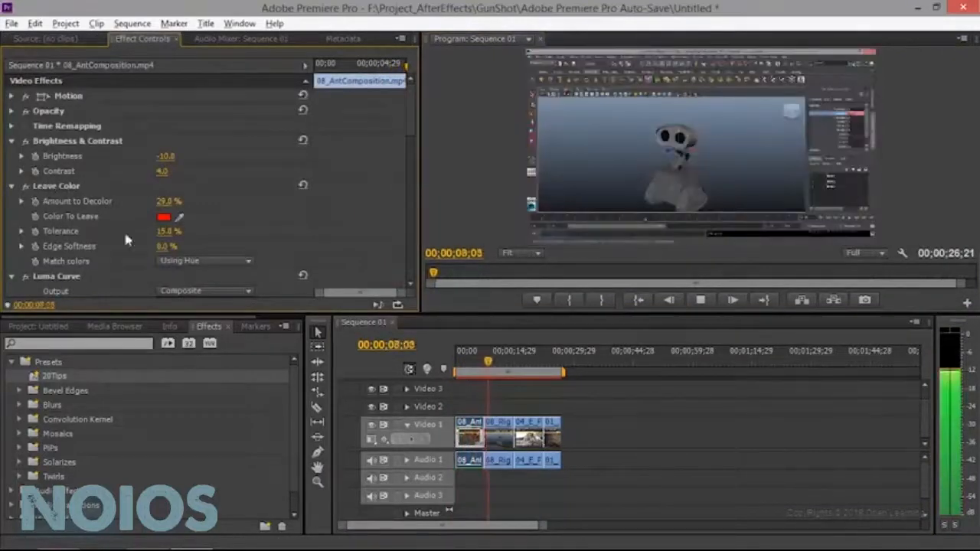
{"action": "left_click_drag", "start_coordinate": [485, 361], "coordinate": [433, 372]}
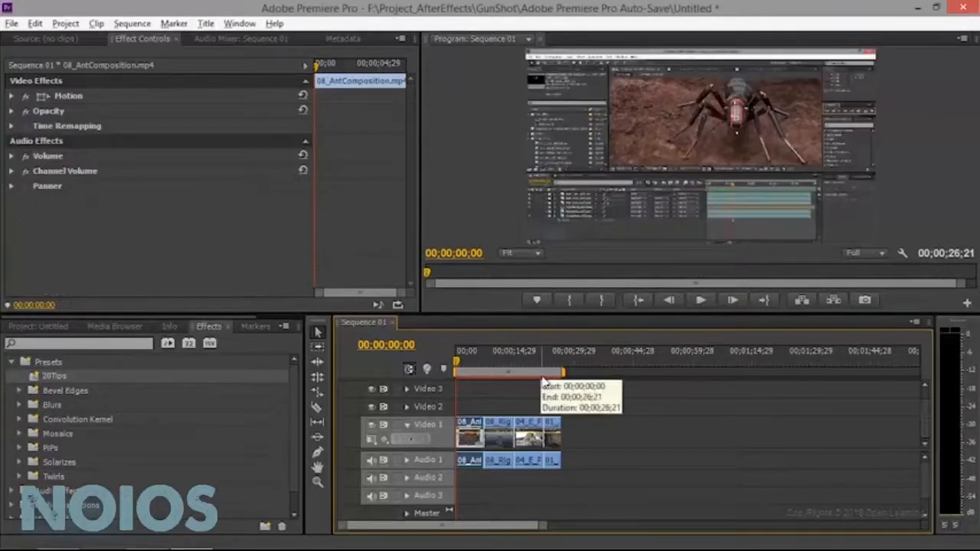
- Apply the Bevel Edges Thick preset to the 08_Rigging_NextLevel clip
{"action": "left_click", "coordinate": [62, 394]}
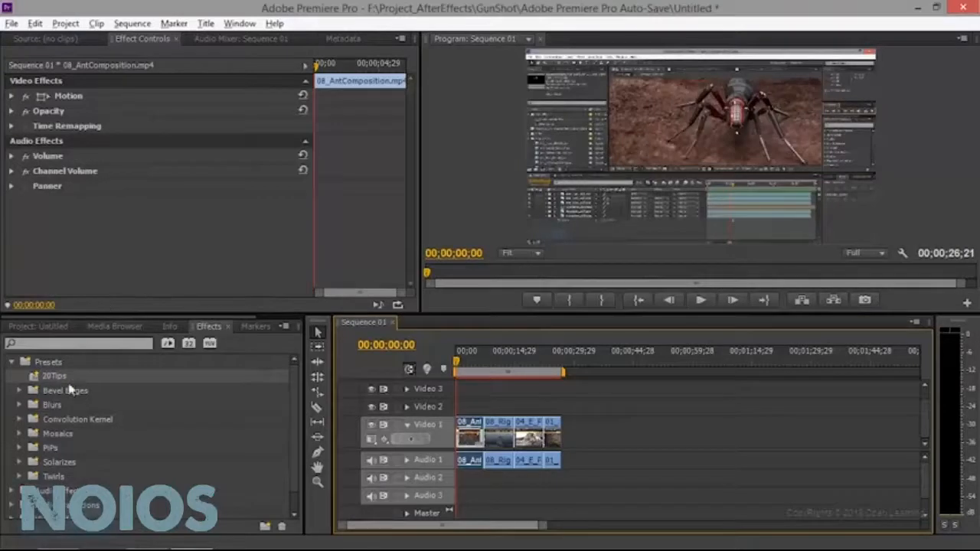
{"action": "left_click", "coordinate": [62, 394]}
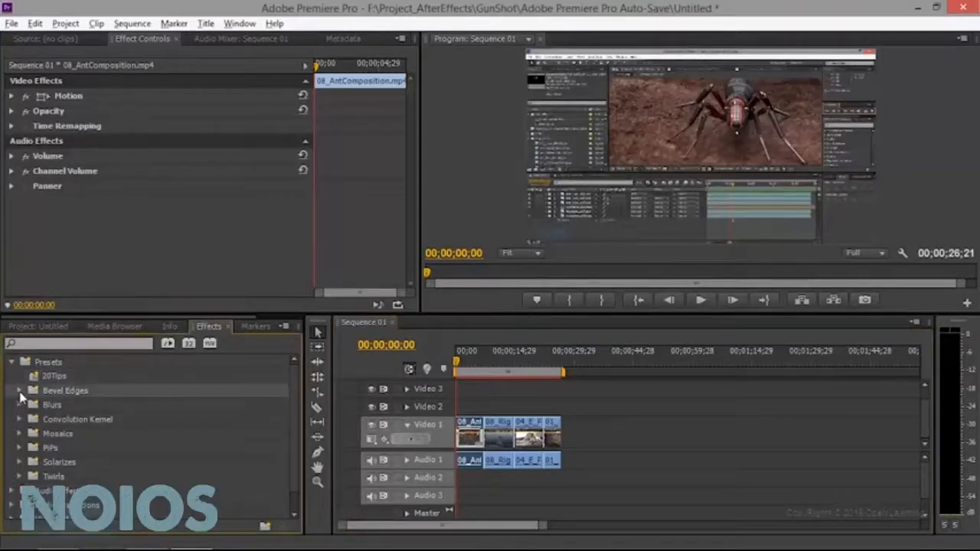
{"action": "left_click", "coordinate": [20, 391]}
{"action": "left_click", "coordinate": [81, 406]}
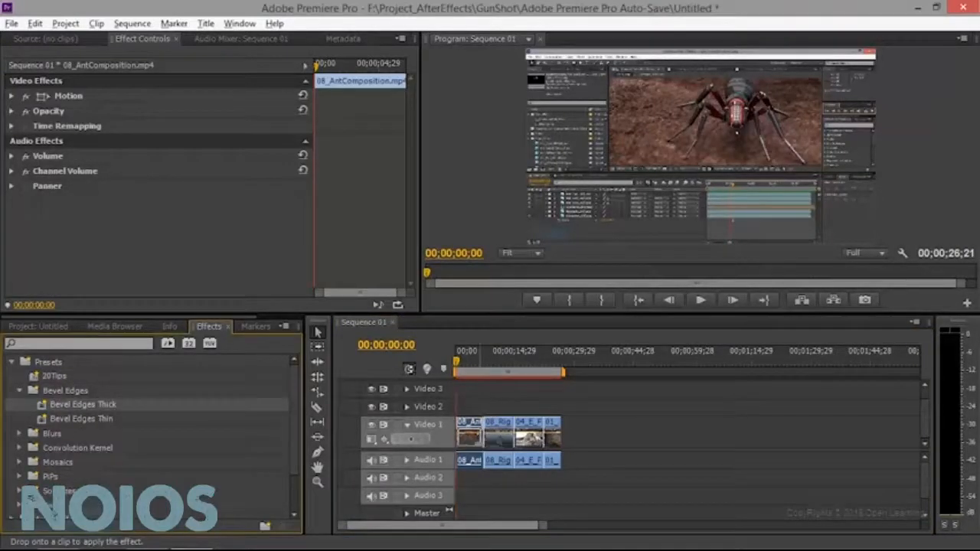
{"action": "left_click_drag", "start_coordinate": [80, 404], "coordinate": [497, 433]}
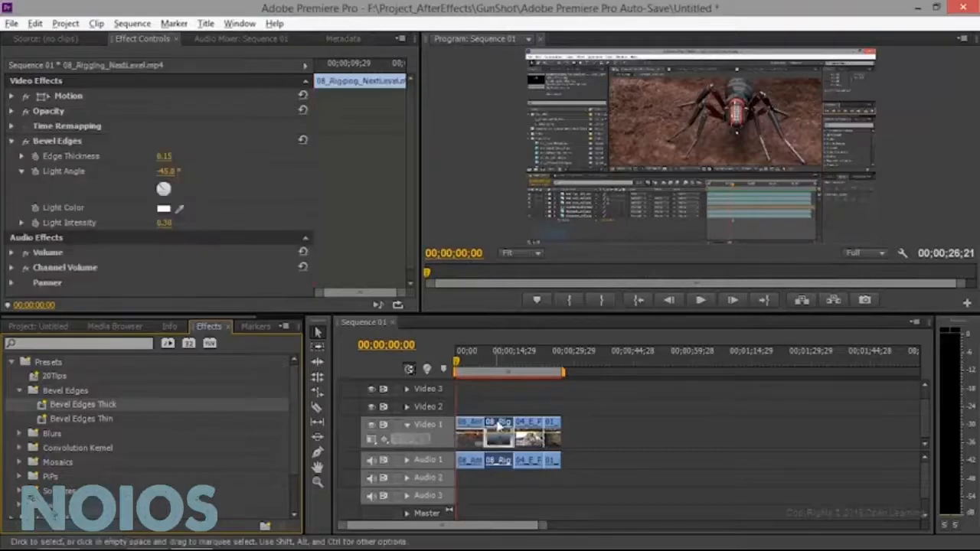
- Play the sequence from 00;00;06;15 to preview the Bevel Edges effect on the 08_Rigging_NextLevel clip
{"action": "left_click_drag", "start_coordinate": [475, 361], "coordinate": [481, 361]}
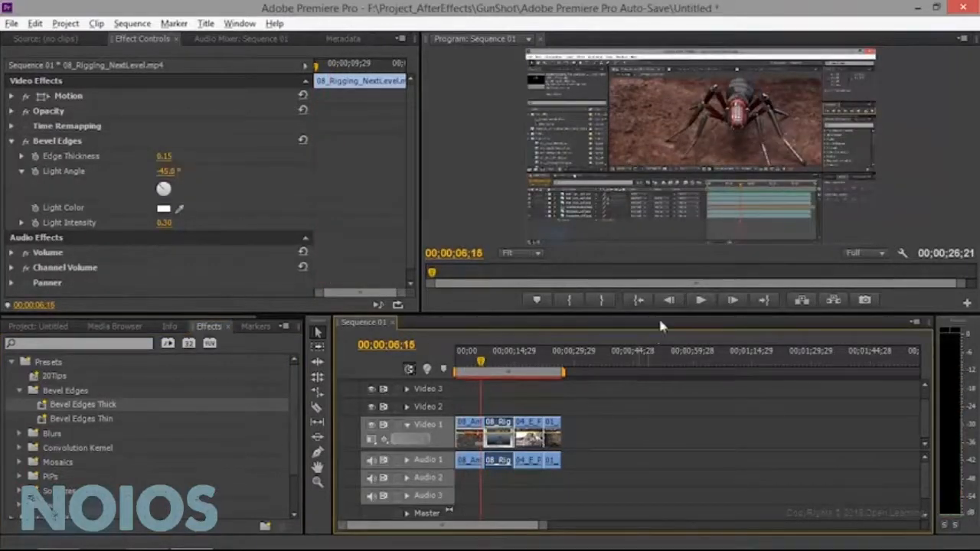
{"action": "left_click", "coordinate": [700, 300]}
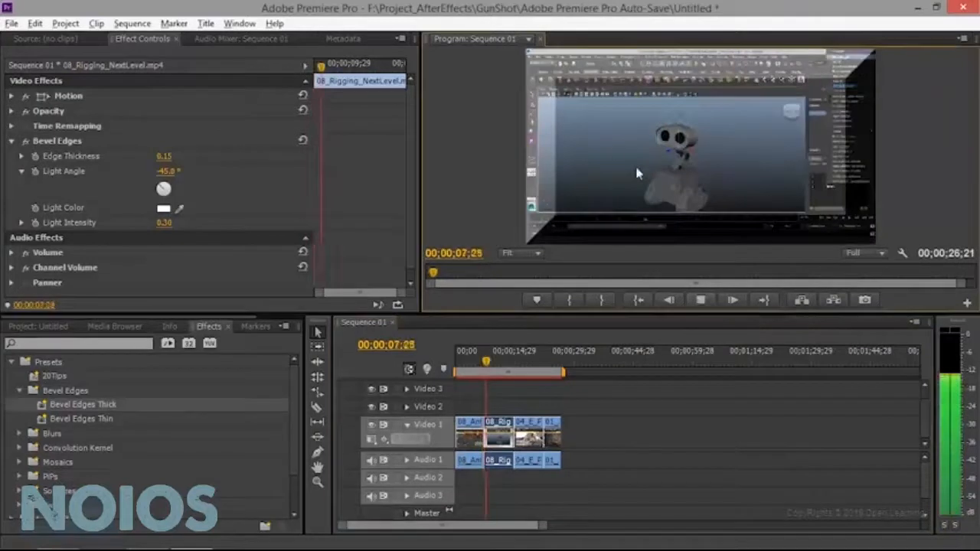
{"action": "left_click", "coordinate": [700, 300]}
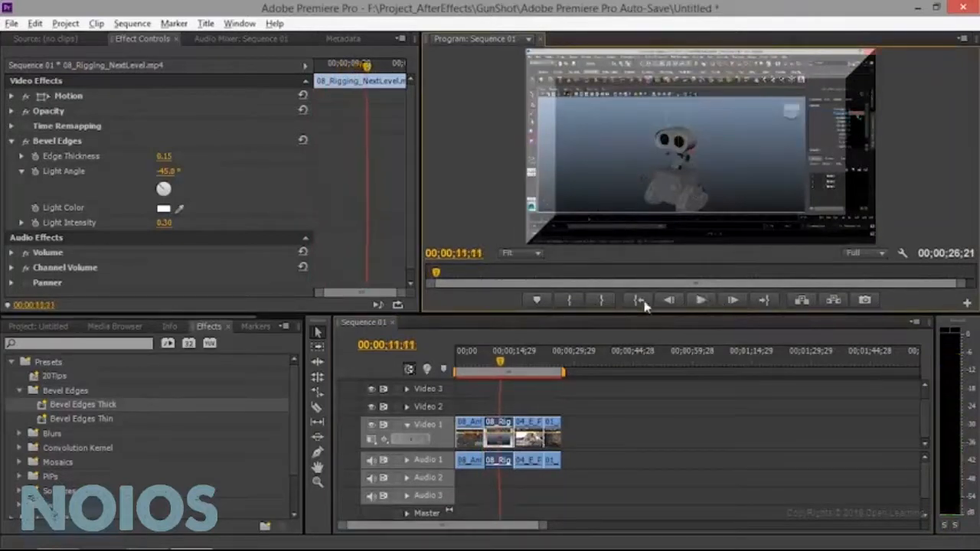
- Set the Edge Thickness of the Bevel Edges effect on the 08_Rigging_NextLevel clip to 0.05
{"action": "left_click", "coordinate": [67, 145]}
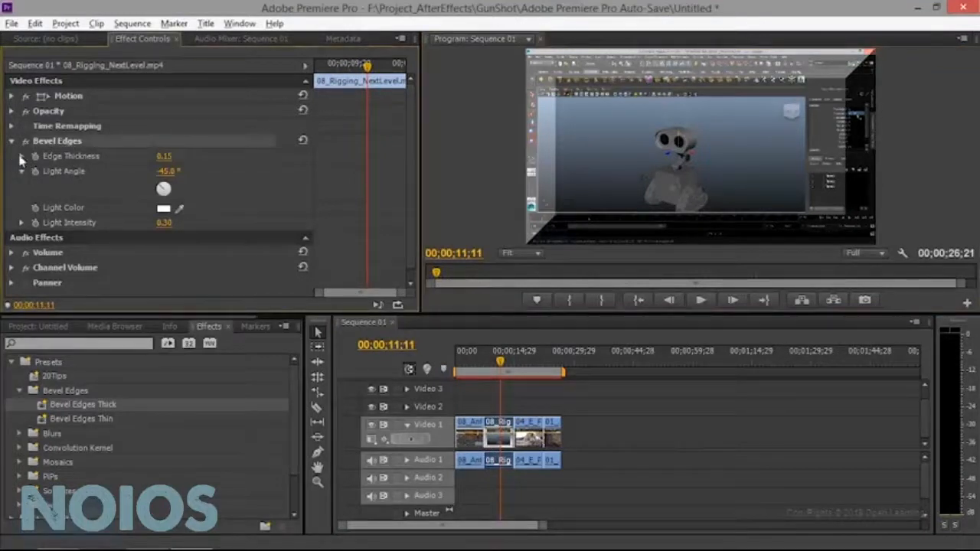
{"action": "mouse_move", "coordinate": [164, 157]}
{"action": "left_mouse_down"}
{"action": "mouse_move", "coordinate": [152, 156]}
{"action": "mouse_move", "coordinate": [179, 157]}
{"action": "mouse_move", "coordinate": [160, 157]}
{"action": "left_mouse_up"}
{"action": "left_click_drag", "start_coordinate": [187, 156], "coordinate": [164, 156]}
{"action": "left_click", "coordinate": [165, 156]}
{"action": "type", "text": "0.05"}
{"action": "key", "text": "Return"}
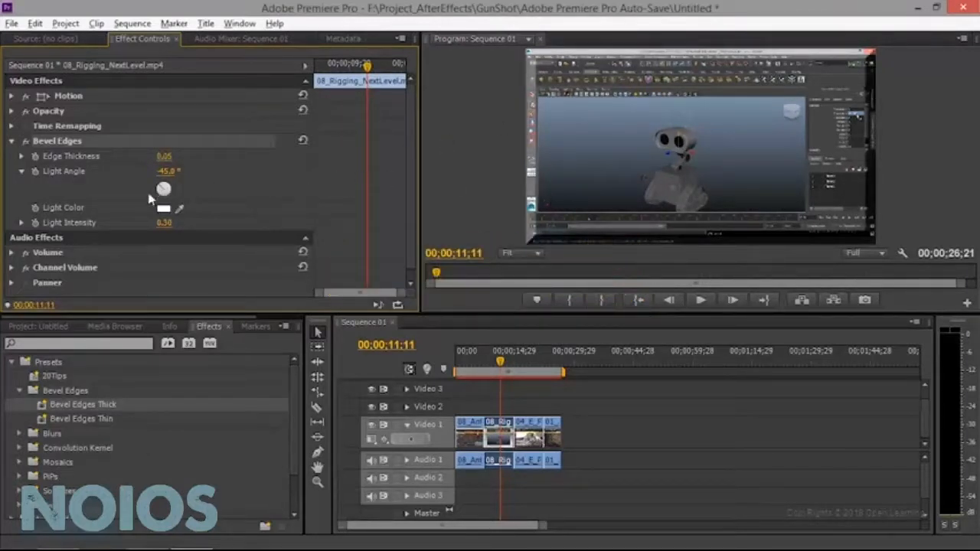
- Adjust the bevel's lighting to a Light Angle of -21°, a red Light Color and a Light Intensity of 0.00
{"action": "left_click_drag", "start_coordinate": [166, 172], "coordinate": [173, 194]}
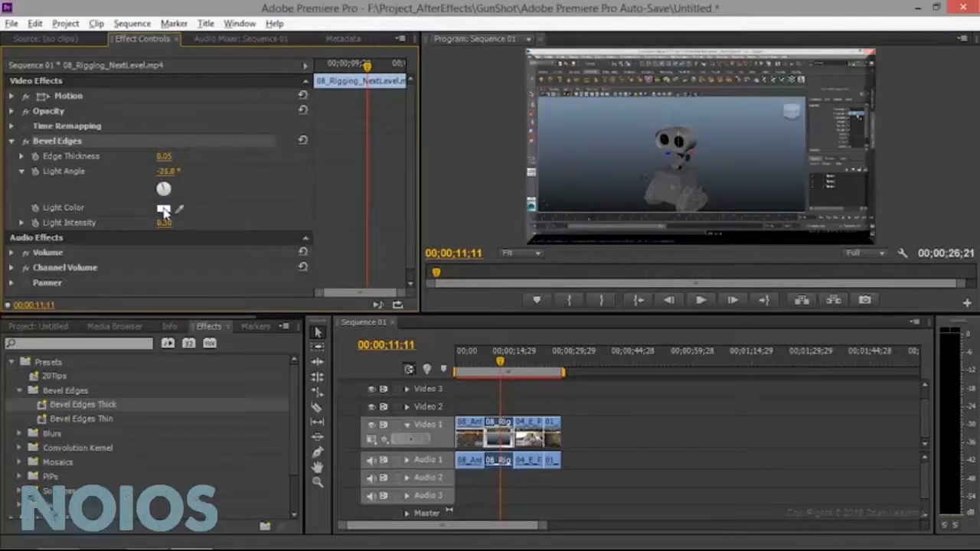
{"action": "left_click", "coordinate": [163, 209]}
{"action": "left_click", "coordinate": [332, 228]}
{"action": "left_click_drag", "start_coordinate": [472, 269], "coordinate": [509, 346]}
{"action": "left_click", "coordinate": [648, 205]}
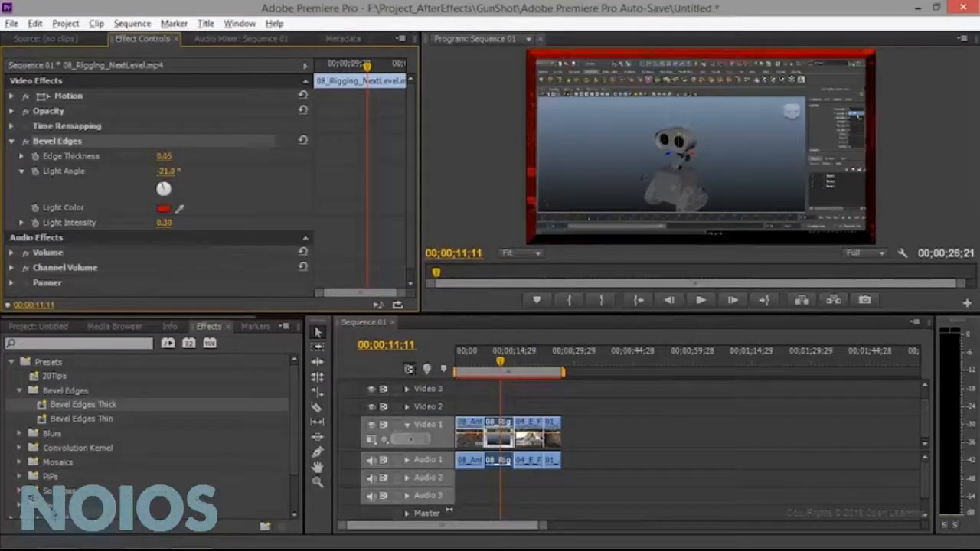
{"action": "left_click_drag", "start_coordinate": [164, 223], "coordinate": [141, 223]}
- Apply the Fast Blur In preset to the 08_Rigging_NextLevel clip and remove its Bevel Edges effect
{"action": "scroll", "coordinate": [87, 433], "scroll_direction": "down", "scroll_amount": 1}
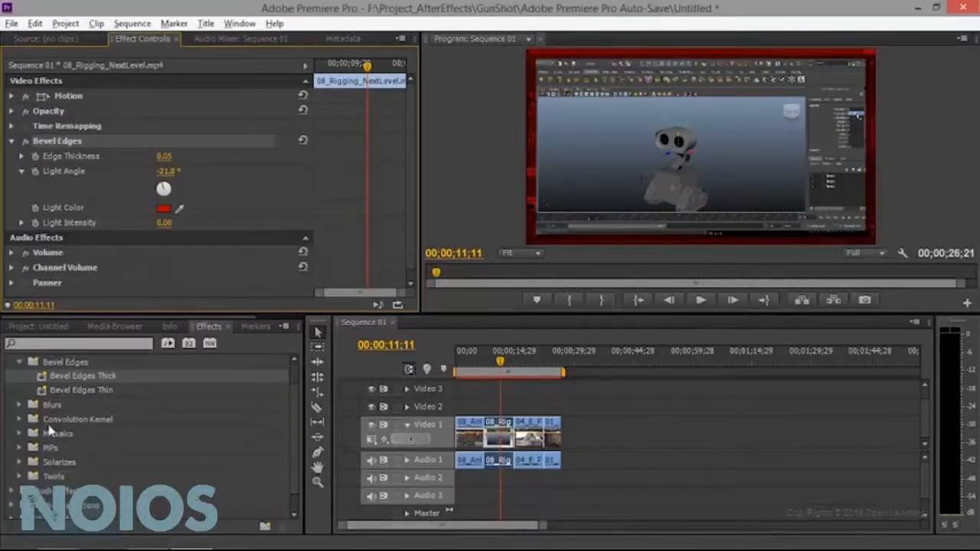
{"action": "left_click", "coordinate": [19, 364]}
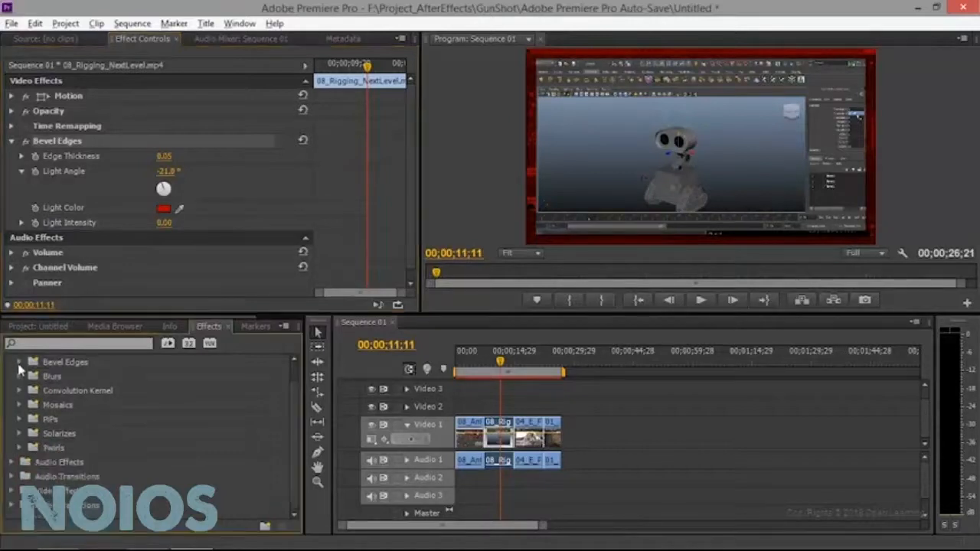
{"action": "left_click", "coordinate": [20, 377]}
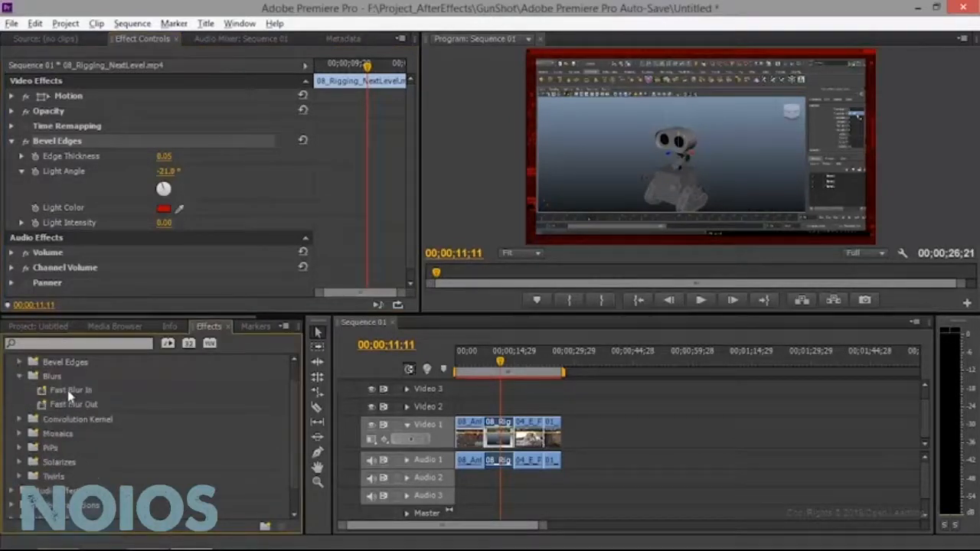
{"action": "left_click_drag", "start_coordinate": [69, 392], "coordinate": [498, 438]}
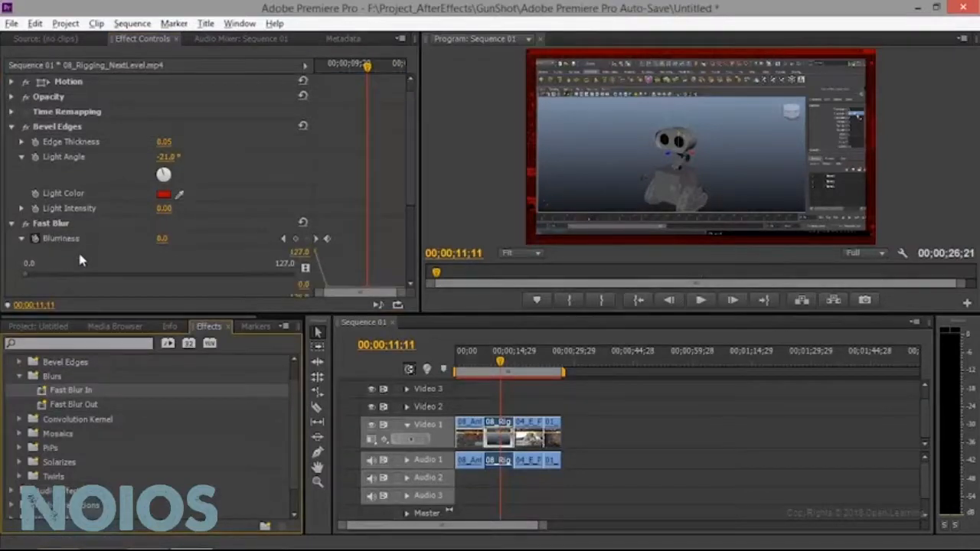
{"action": "left_click", "coordinate": [69, 145]}
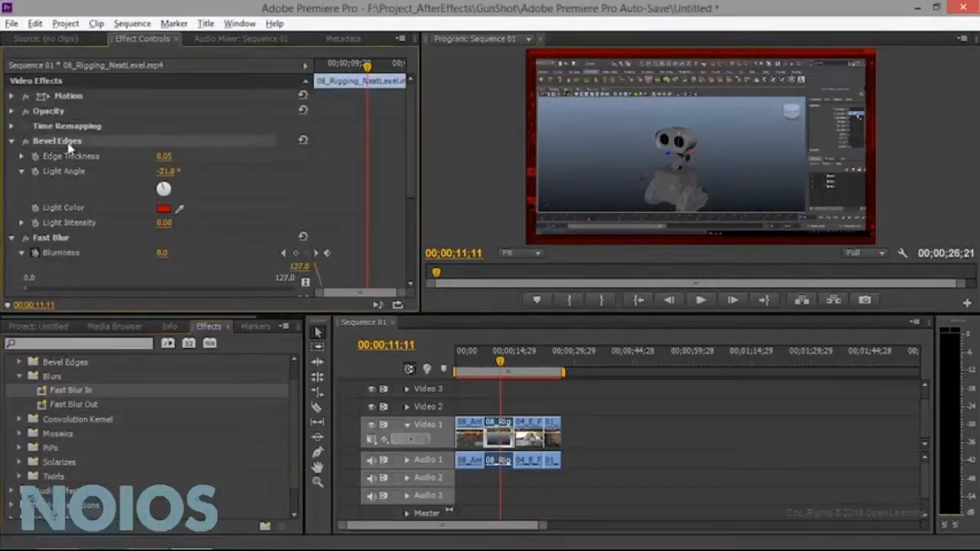
{"action": "key", "text": "Delete"}
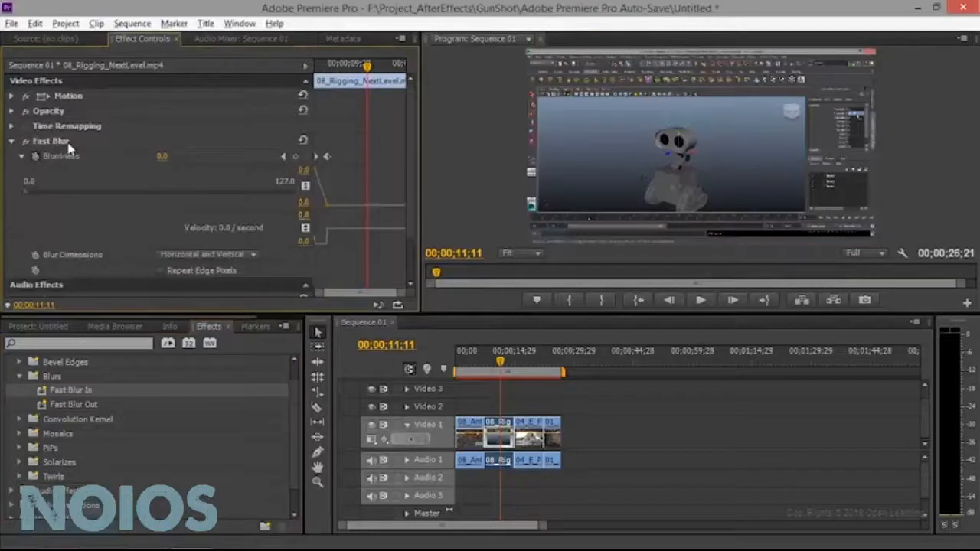
- Set the Fast Blur Blurriness to 21.0 at 00;00;11;11 and preview the clip from just before its start
{"action": "left_click", "coordinate": [69, 144]}
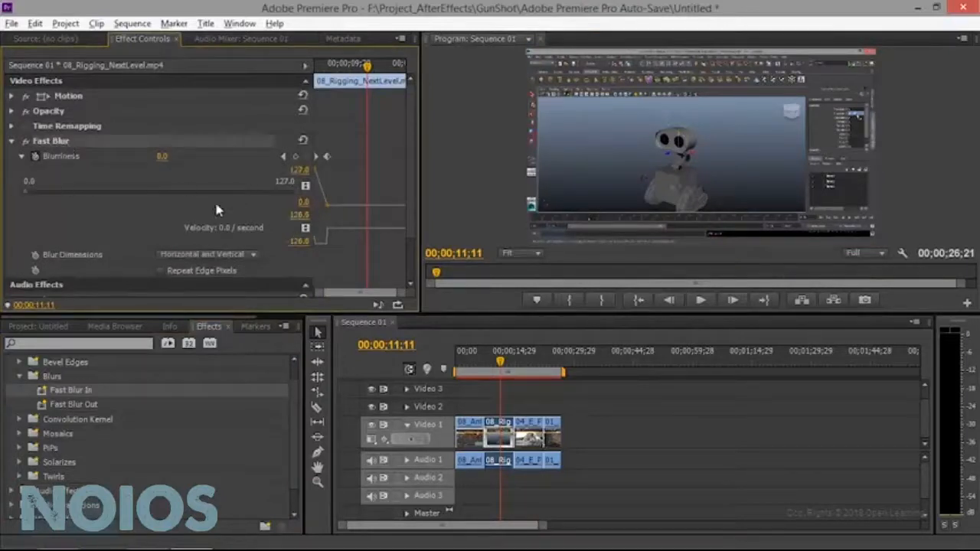
{"action": "left_click_drag", "start_coordinate": [162, 156], "coordinate": [178, 157]}
{"action": "left_click_drag", "start_coordinate": [500, 367], "coordinate": [478, 367]}
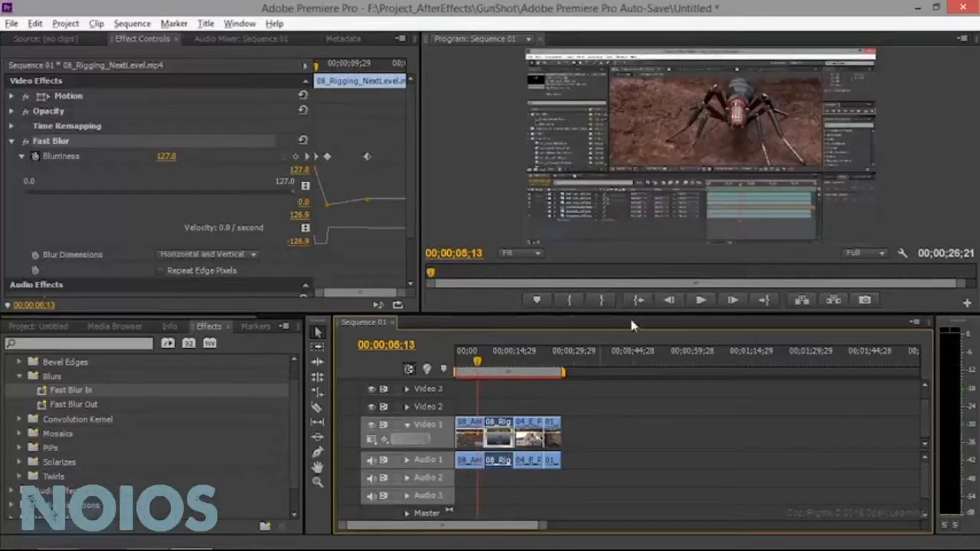
{"action": "left_click", "coordinate": [703, 304]}
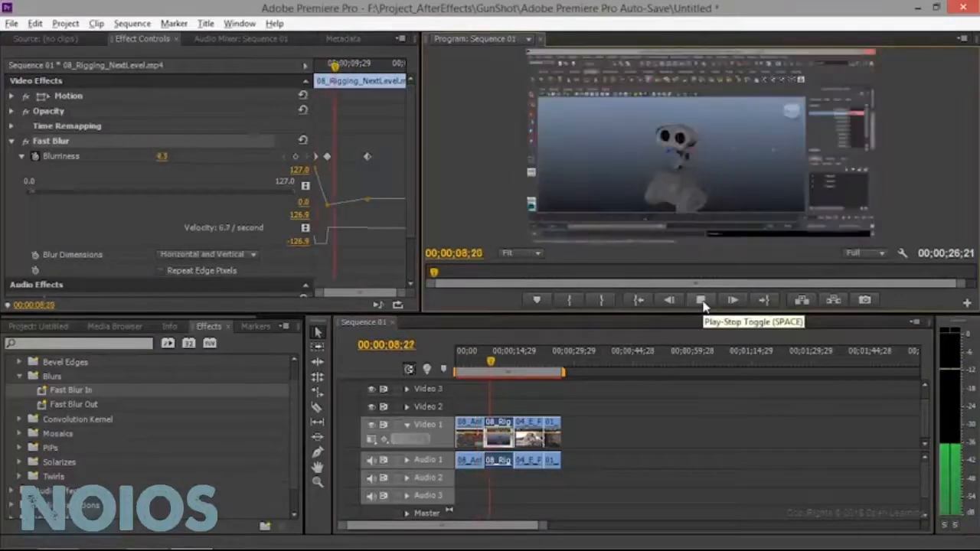
{"action": "left_click", "coordinate": [703, 304]}
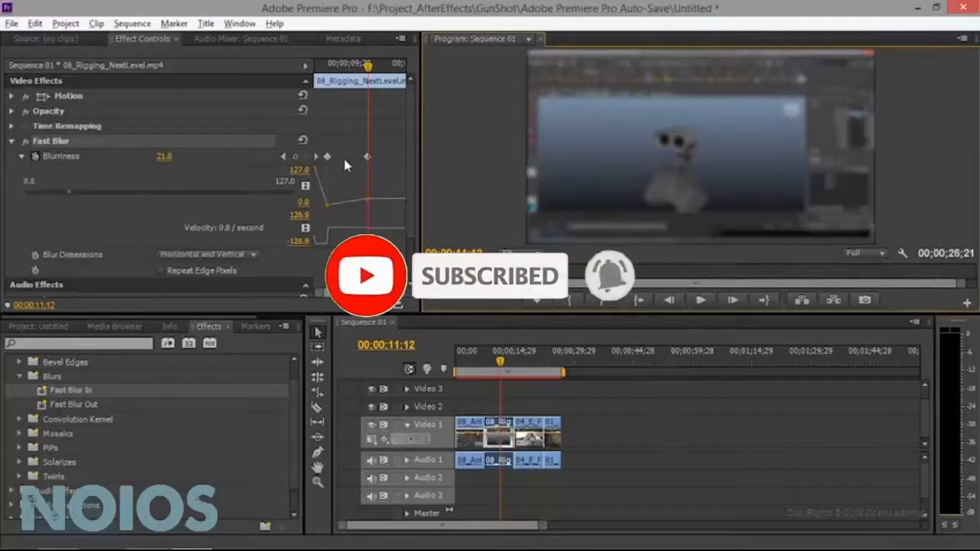
- Delete the last Blurriness keyframe of the Fast Blur effect and replay the start of the 08_Rigging_NextLevel clip
{"action": "left_click", "coordinate": [368, 157]}
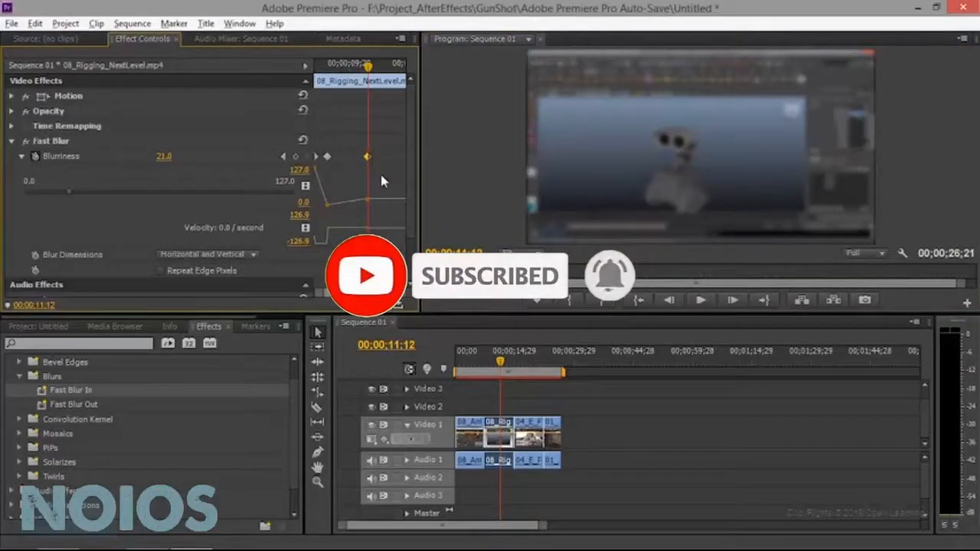
{"action": "key", "text": "Delete"}
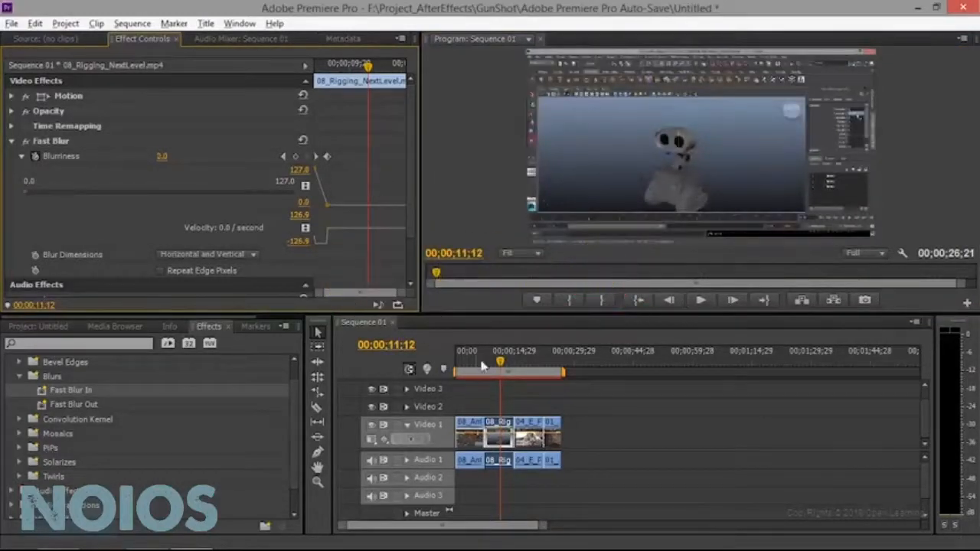
{"action": "left_click_drag", "start_coordinate": [503, 369], "coordinate": [475, 368]}
{"action": "left_click", "coordinate": [700, 301]}
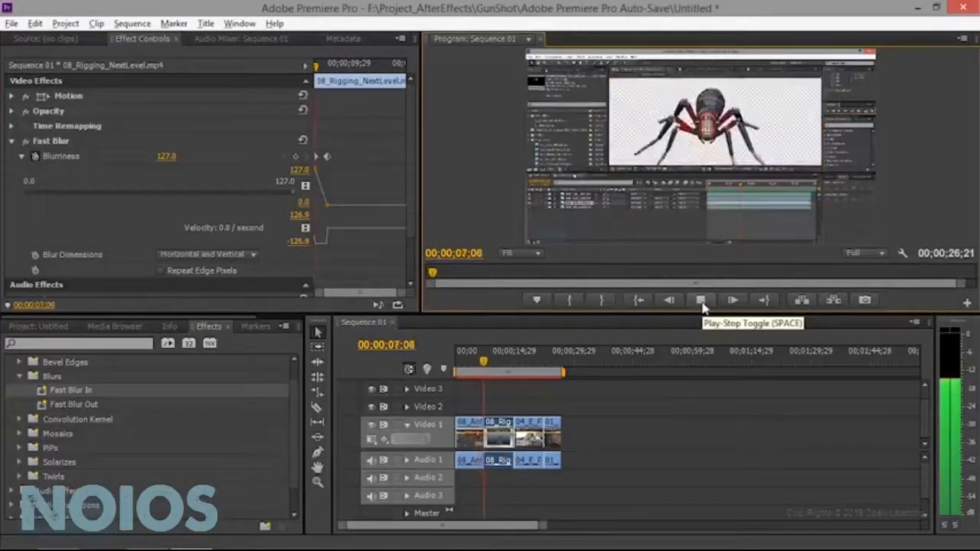
{"action": "left_click", "coordinate": [701, 301]}
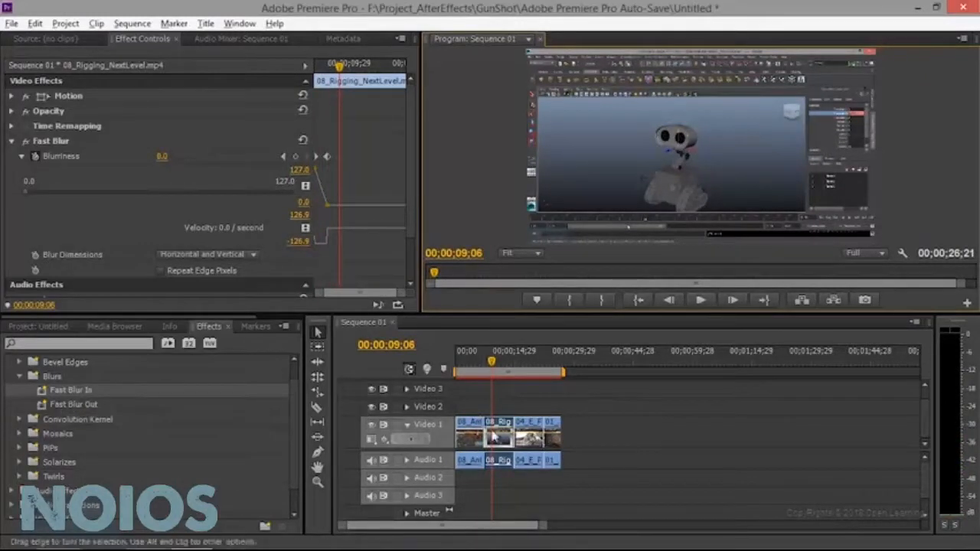
- Replace the Fast Blur effect on the 08_Rigging_NextLevel clip with the Fast Blur Out preset
{"action": "left_click", "coordinate": [54, 151]}
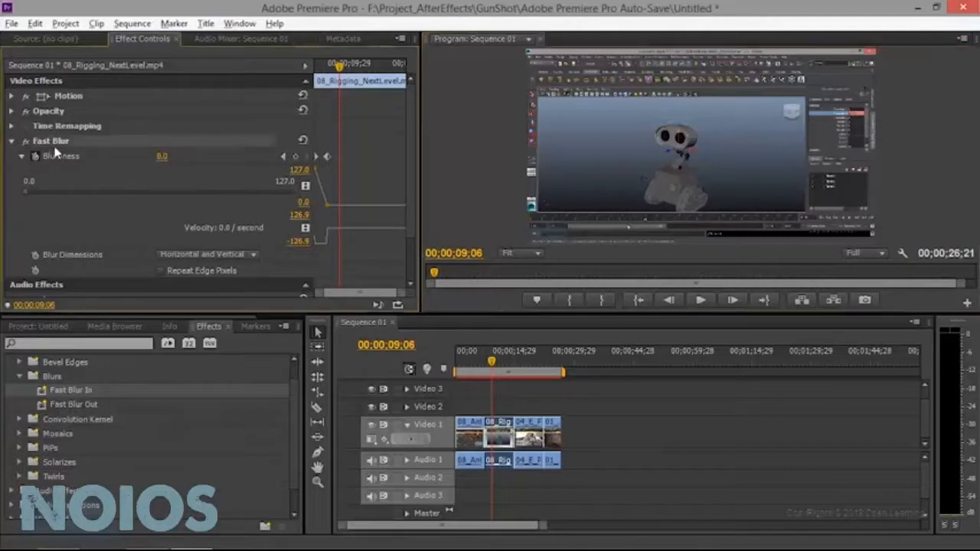
{"action": "key", "text": "Delete"}
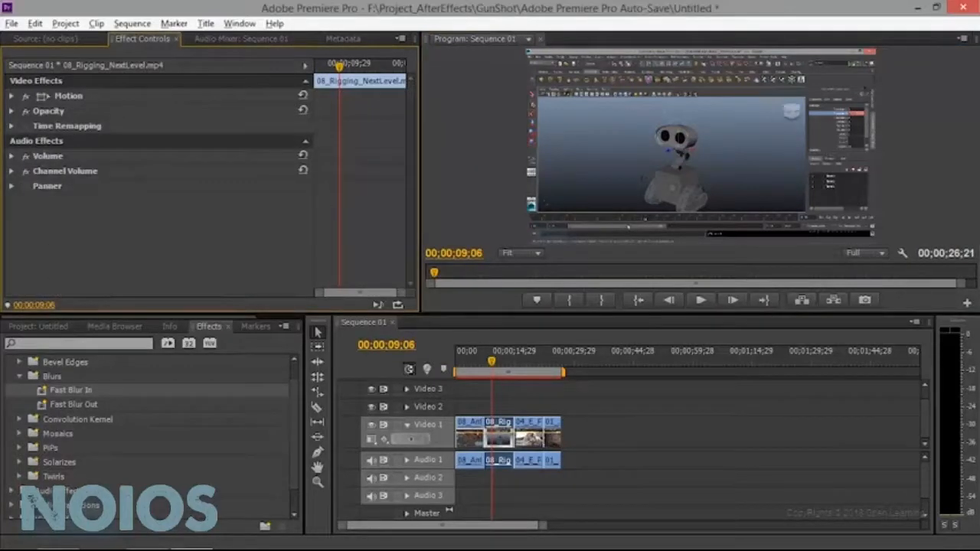
{"action": "left_click_drag", "start_coordinate": [65, 408], "coordinate": [498, 433]}
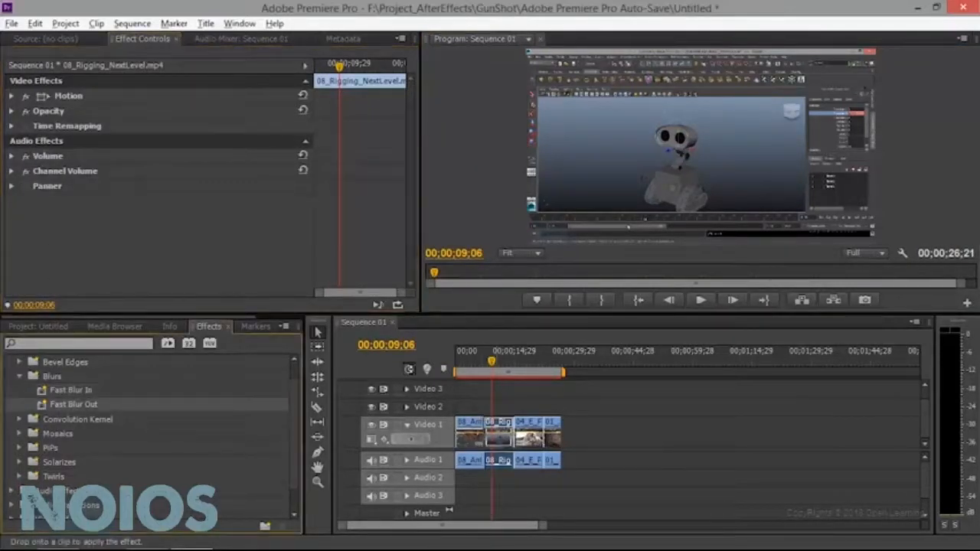
- Preview the Fast Blur Out preset by playing the start and the end of the 08_Rigging_NextLevel clip
{"action": "left_click_drag", "start_coordinate": [491, 363], "coordinate": [482, 362]}
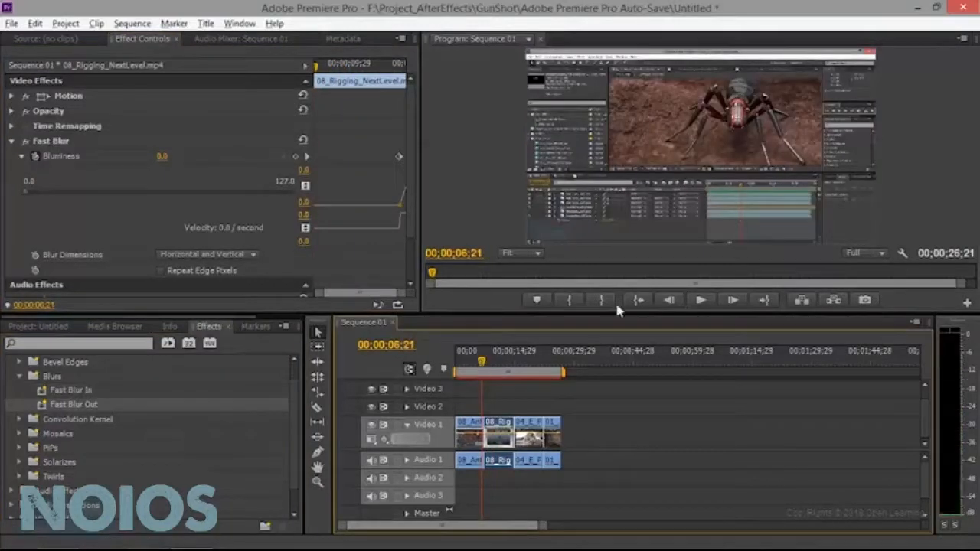
{"action": "left_click", "coordinate": [701, 300]}
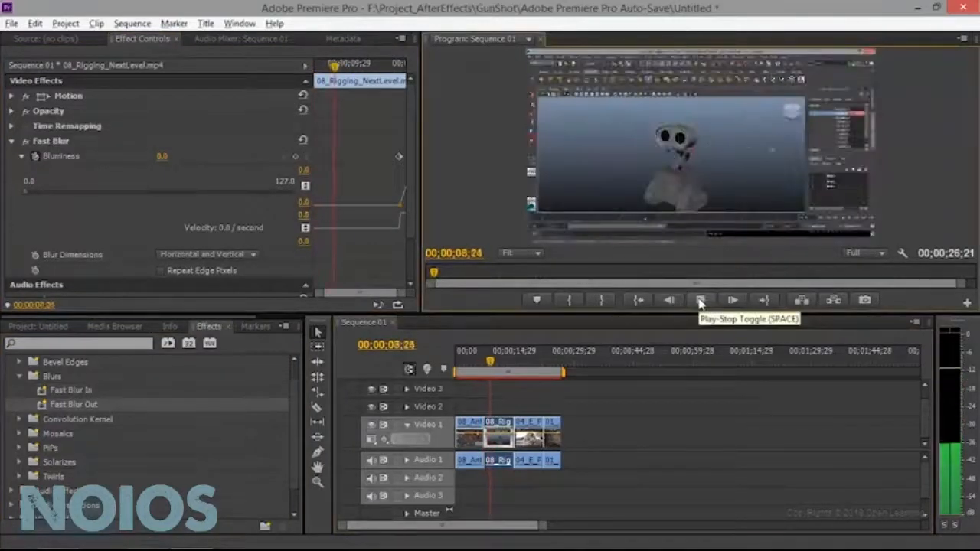
{"action": "left_click", "coordinate": [508, 362]}
{"action": "left_click", "coordinate": [700, 304]}
{"action": "left_click", "coordinate": [700, 305]}
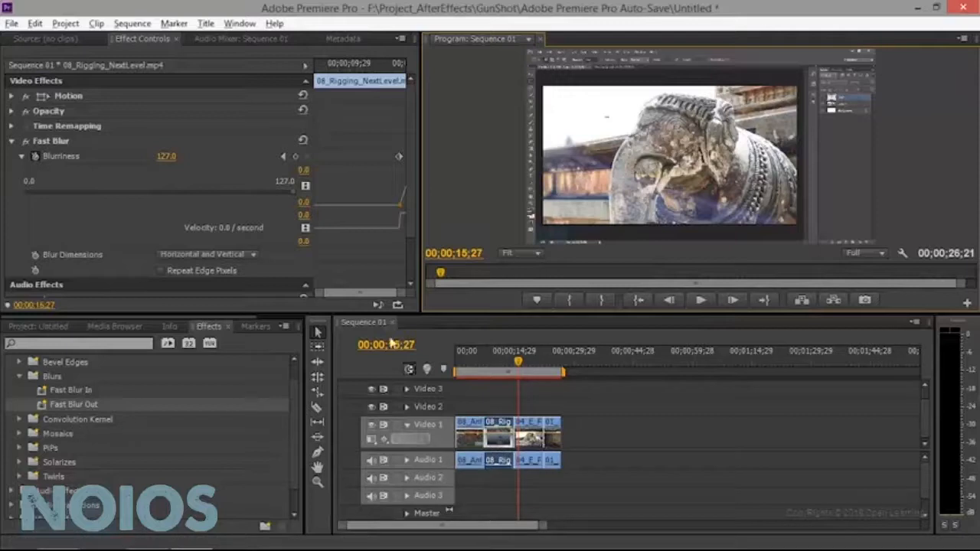
- Remove the Fast Blur effect from the 08_Rigging_NextLevel clip
{"action": "left_click", "coordinate": [64, 153]}
{"action": "left_click", "coordinate": [65, 142]}
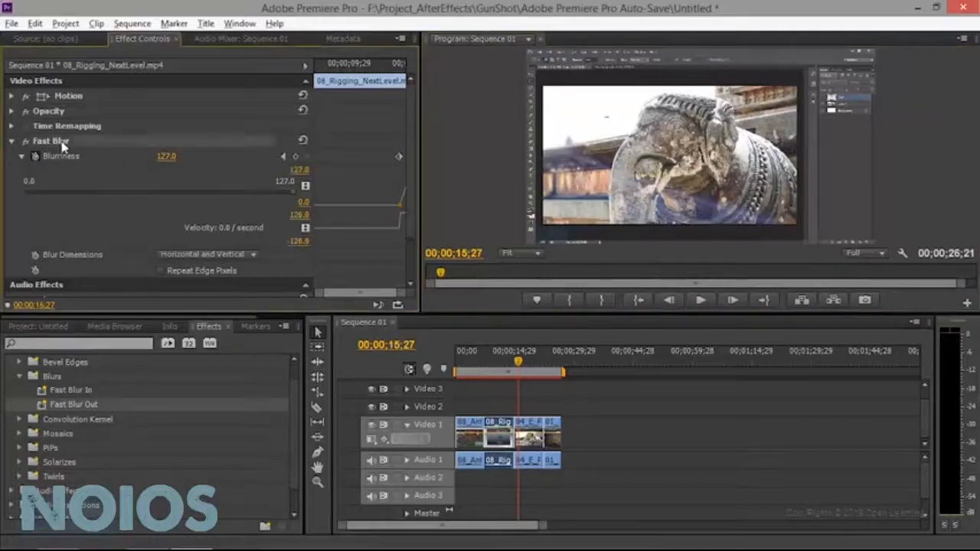
{"action": "key", "text": "Delete"}
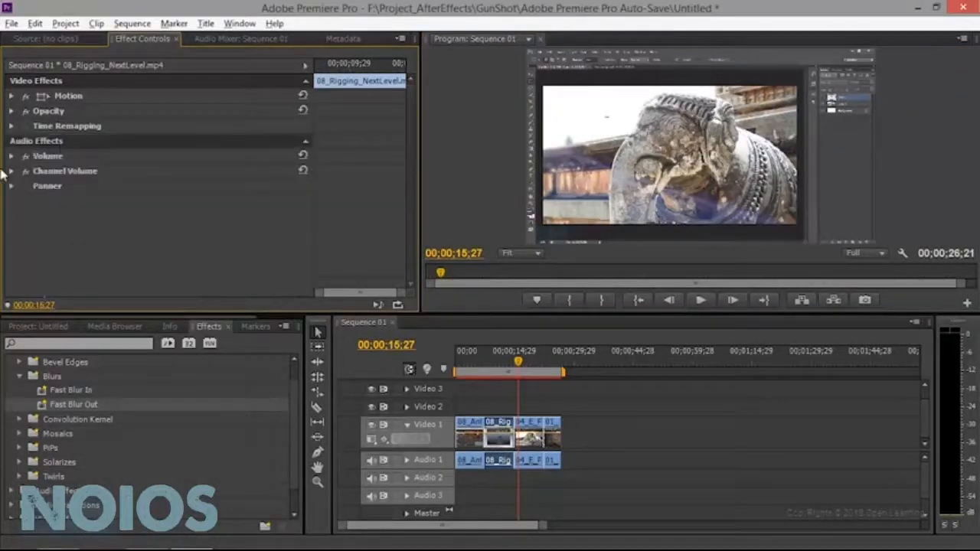
- Apply the Twirl In preset from the Twirls presets to the 08_Rigging_NextLevel clip
{"action": "scroll", "coordinate": [74, 447], "scroll_direction": "down", "scroll_amount": 1}
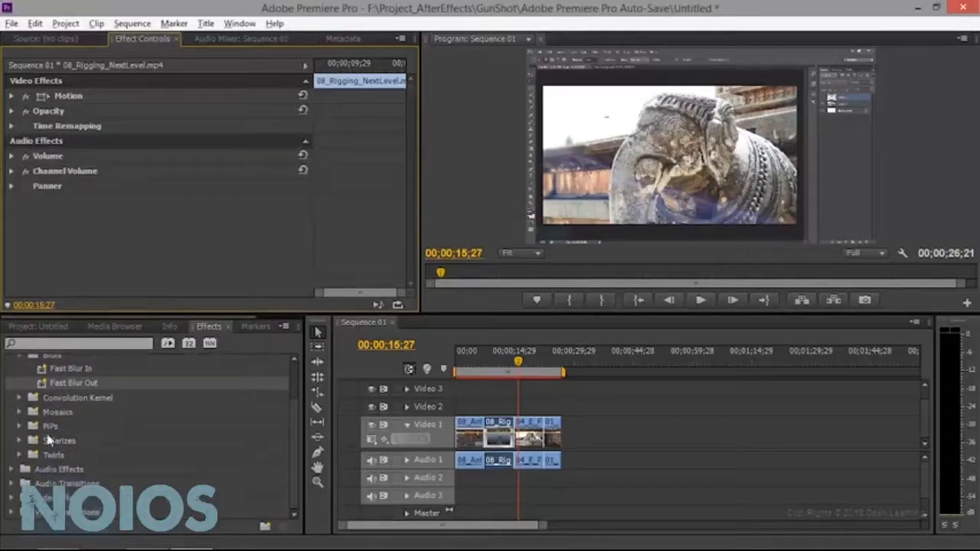
{"action": "left_click", "coordinate": [20, 455]}
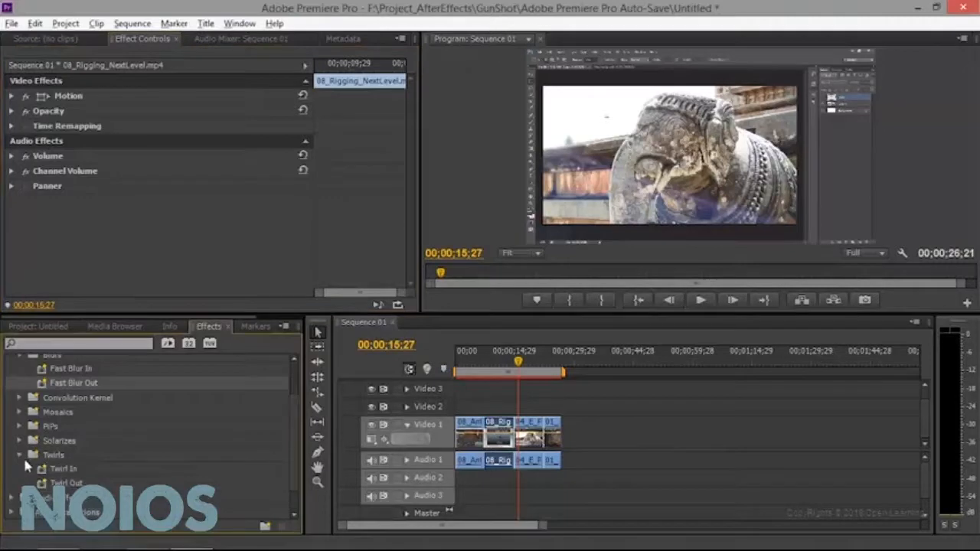
{"action": "left_click_drag", "start_coordinate": [64, 469], "coordinate": [499, 433]}
- Play the sequence around the start of the 08_Rigging_NextLevel clip to preview the Twirl In preset
{"action": "left_click_drag", "start_coordinate": [513, 373], "coordinate": [481, 376]}
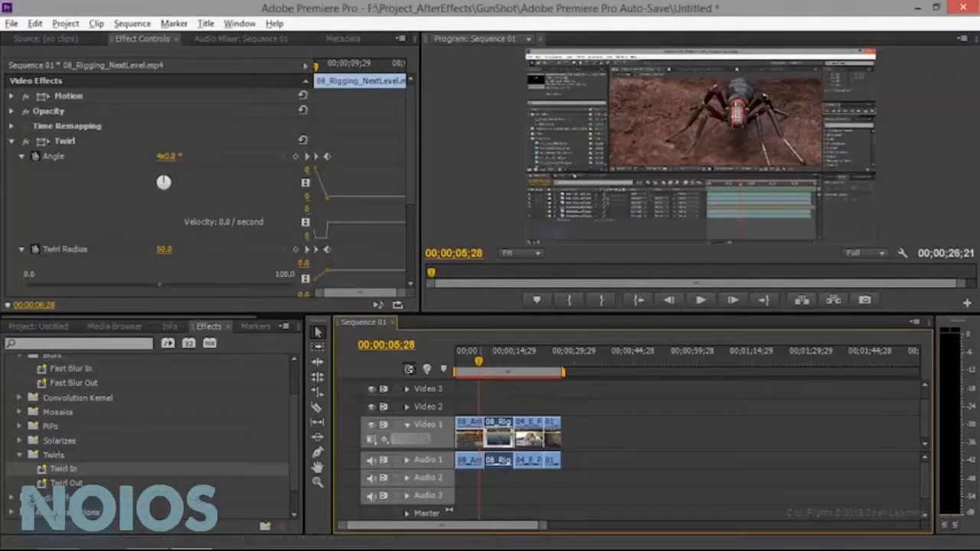
{"action": "left_click", "coordinate": [490, 367]}
{"action": "left_click_drag", "start_coordinate": [491, 367], "coordinate": [489, 368]}
{"action": "left_click", "coordinate": [700, 302]}
{"action": "left_click", "coordinate": [699, 301]}
- Browse the full list of effects in the Audio Effects category
{"action": "scroll", "coordinate": [72, 490], "scroll_direction": "down", "scroll_amount": 2}
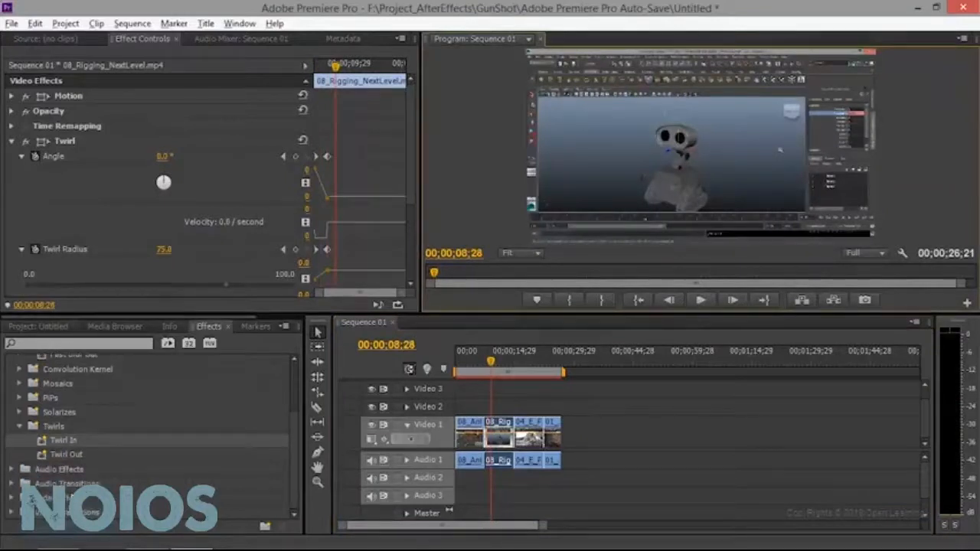
{"action": "left_click", "coordinate": [11, 469]}
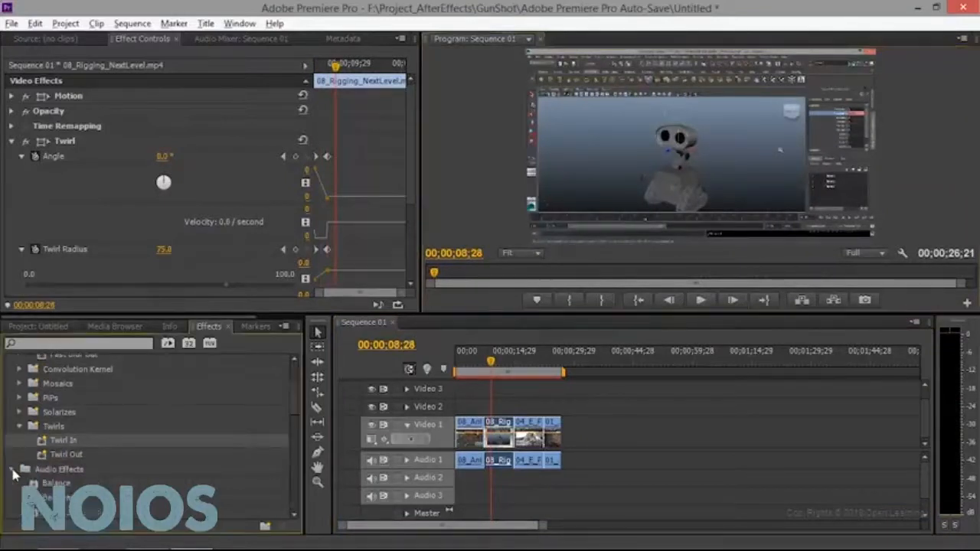
{"action": "scroll", "coordinate": [23, 478], "scroll_direction": "down", "scroll_amount": 4}
{"action": "scroll", "coordinate": [77, 437], "scroll_direction": "down", "scroll_amount": 7}
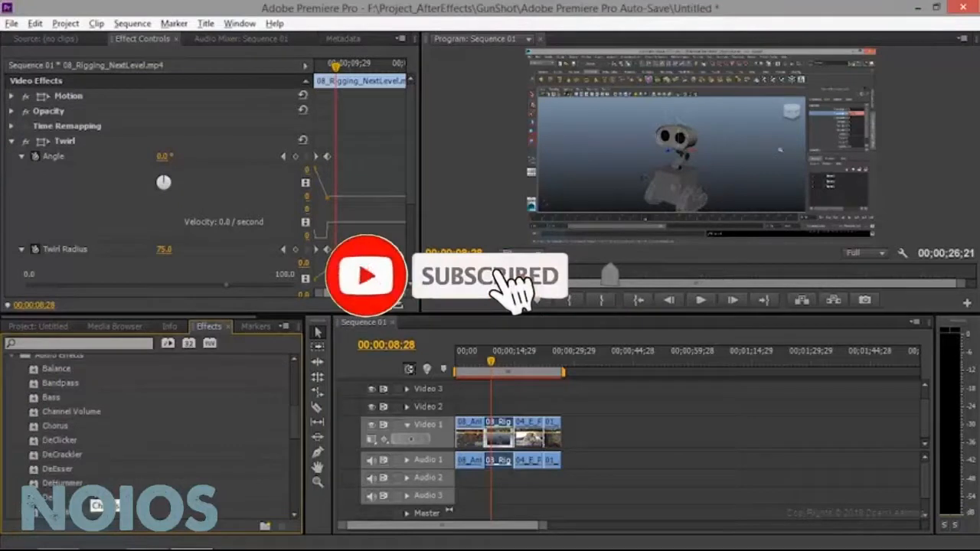
{"action": "scroll", "coordinate": [153, 429], "scroll_direction": "down", "scroll_amount": 3}
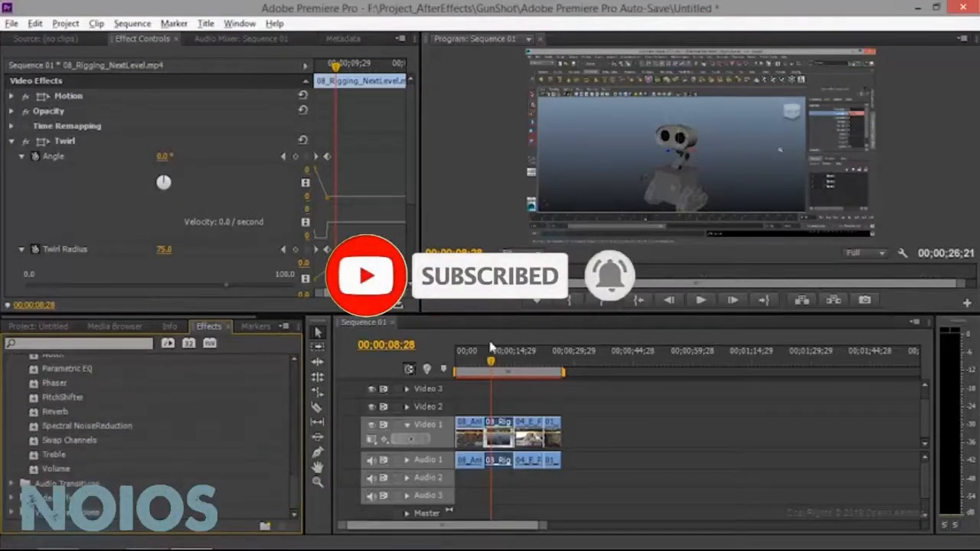
- Remove the Twirl effect from the 08_Rigging_NextLevel clip
{"action": "left_click", "coordinate": [68, 142]}
{"action": "key", "text": "Delete"}
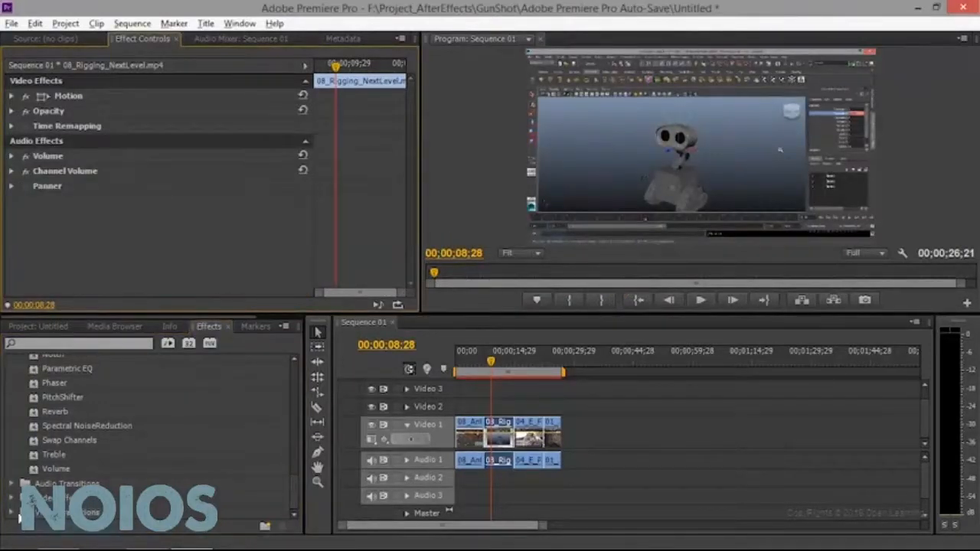
- Expand the Video Transitions category and play the plain cut between the 08_AntComposition and 08_Rigging_NextLevel clips
{"action": "left_click", "coordinate": [13, 513]}
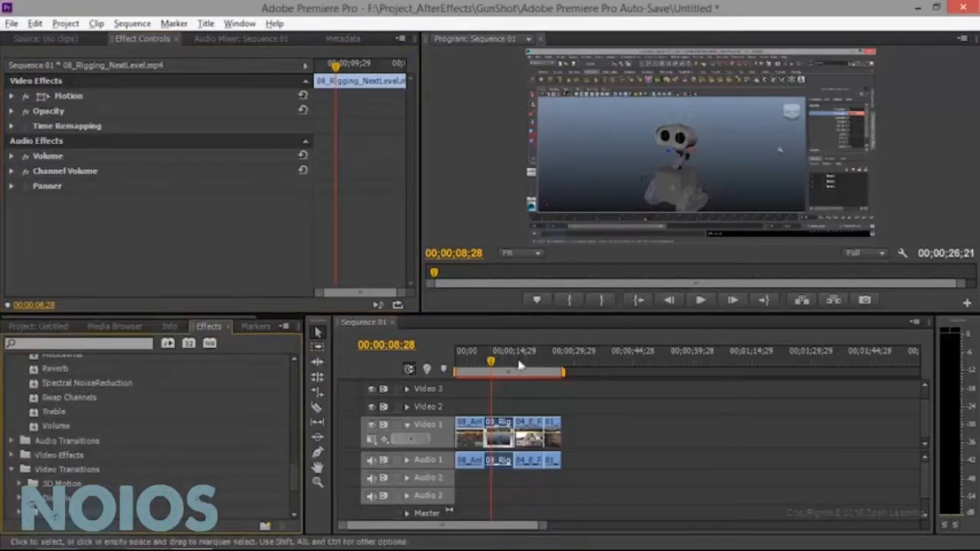
{"action": "left_click_drag", "start_coordinate": [492, 364], "coordinate": [474, 370]}
{"action": "left_click", "coordinate": [697, 301]}
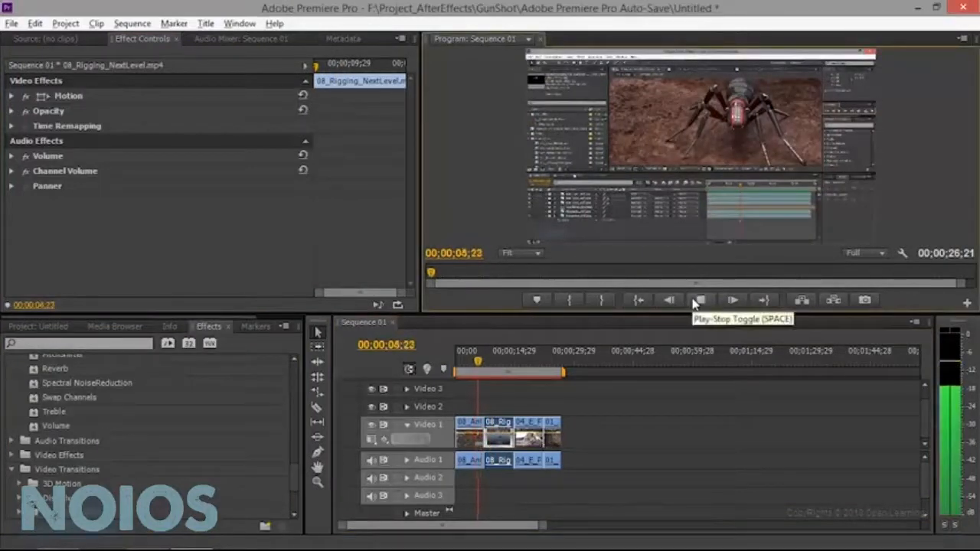
{"action": "left_click", "coordinate": [697, 301]}
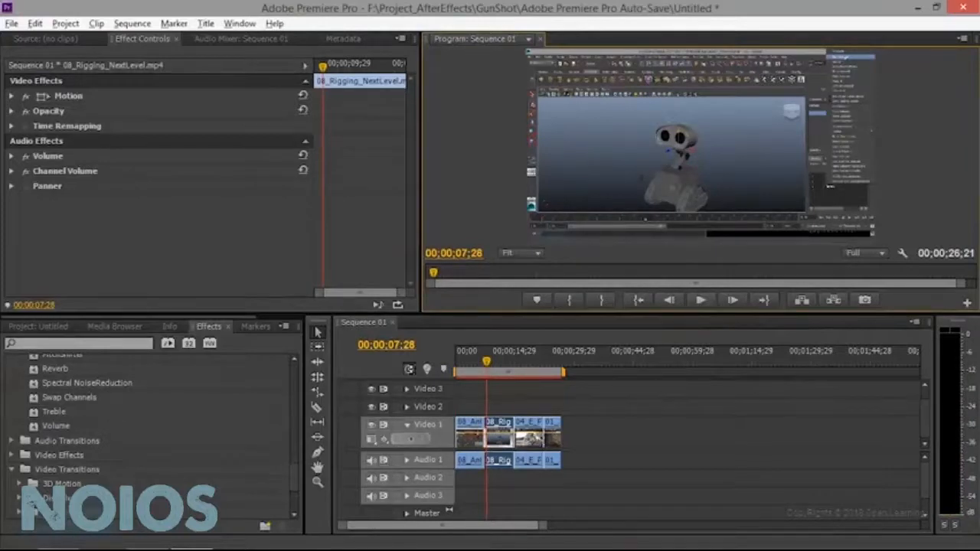
- Apply the Curtain transition from 3D Motion at the cut between 08_AntComposition and 08_Rigging_NextLevel, and play it back
{"action": "left_click", "coordinate": [19, 485]}
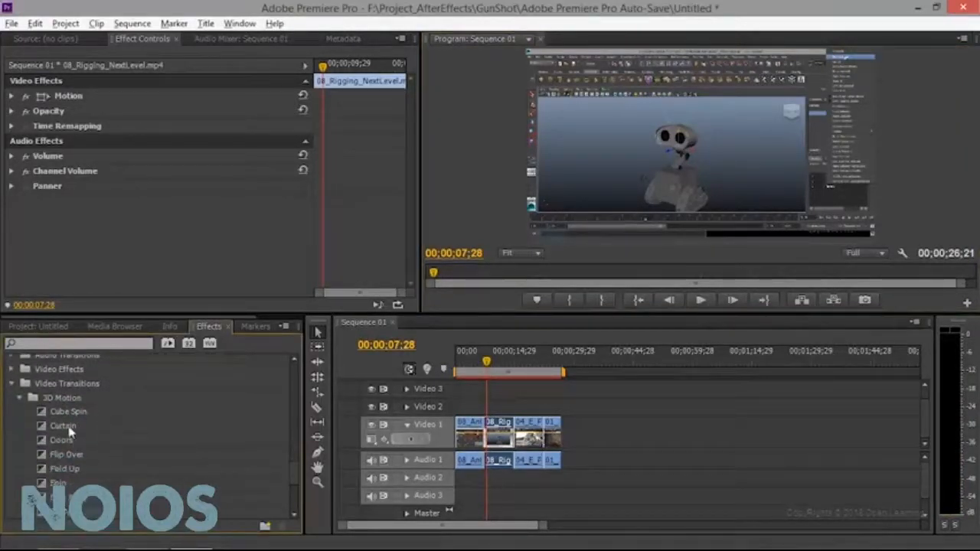
{"action": "left_click", "coordinate": [67, 428]}
{"action": "left_click_drag", "start_coordinate": [65, 426], "coordinate": [491, 429]}
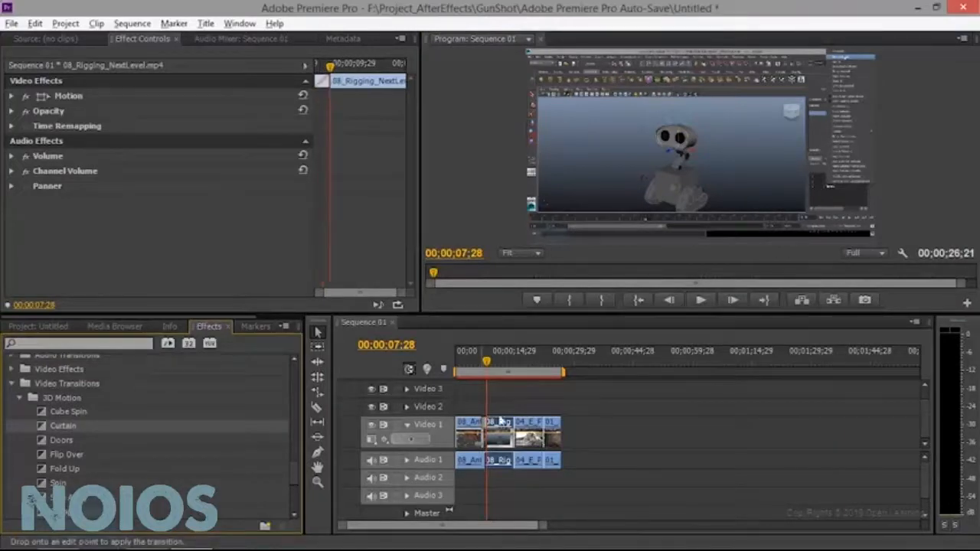
{"action": "left_click_drag", "start_coordinate": [487, 361], "coordinate": [480, 362]}
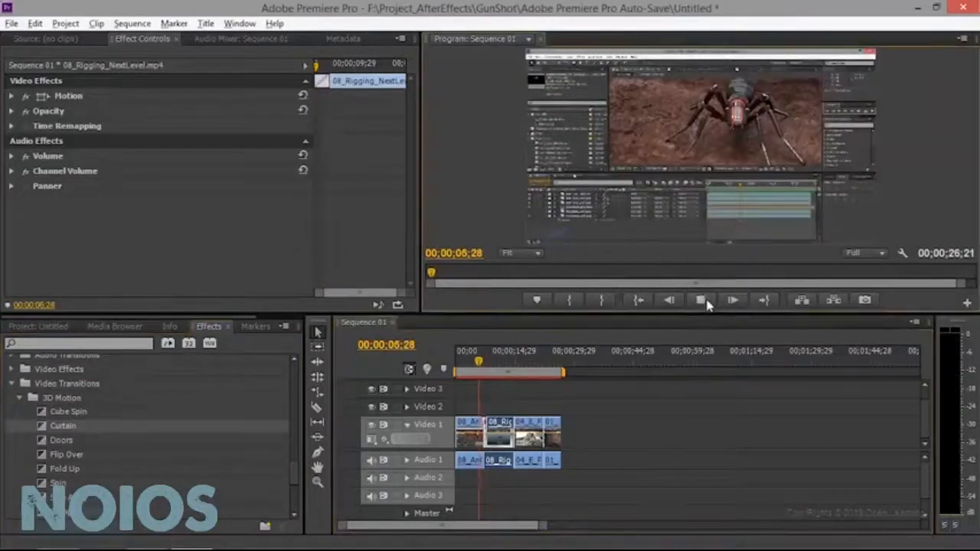
{"action": "left_click", "coordinate": [701, 300]}
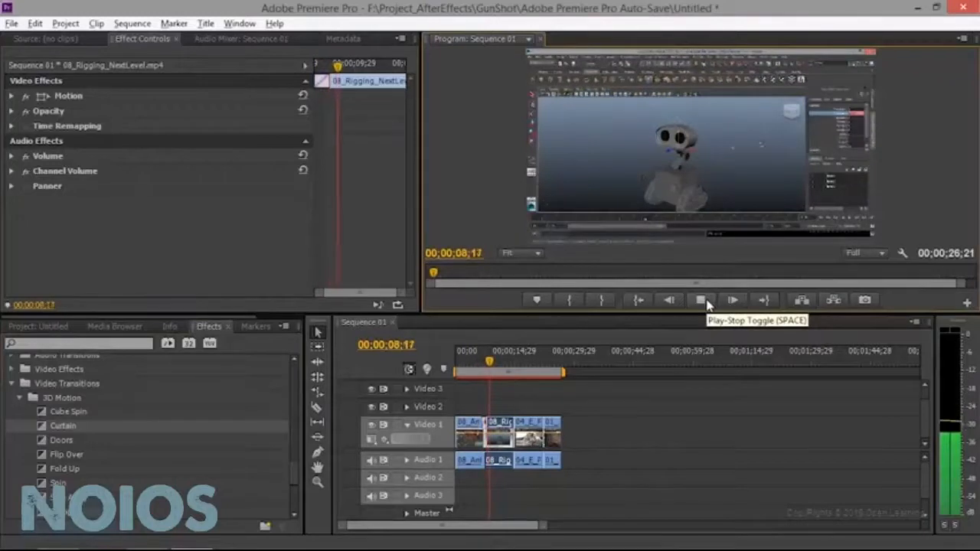
{"action": "left_click", "coordinate": [703, 301]}
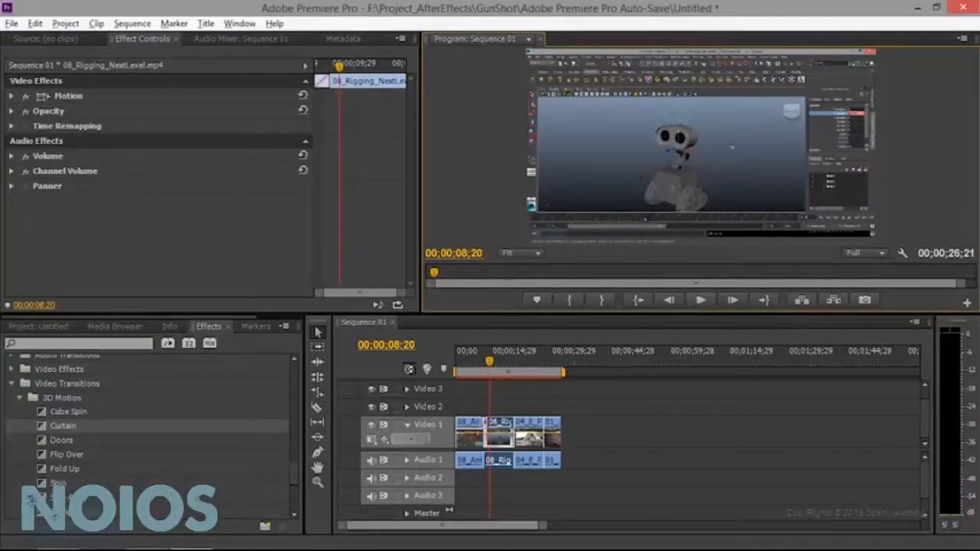
- Replace the Curtain transition between the first two clips with Fold Up and preview it
{"action": "left_click", "coordinate": [65, 469]}
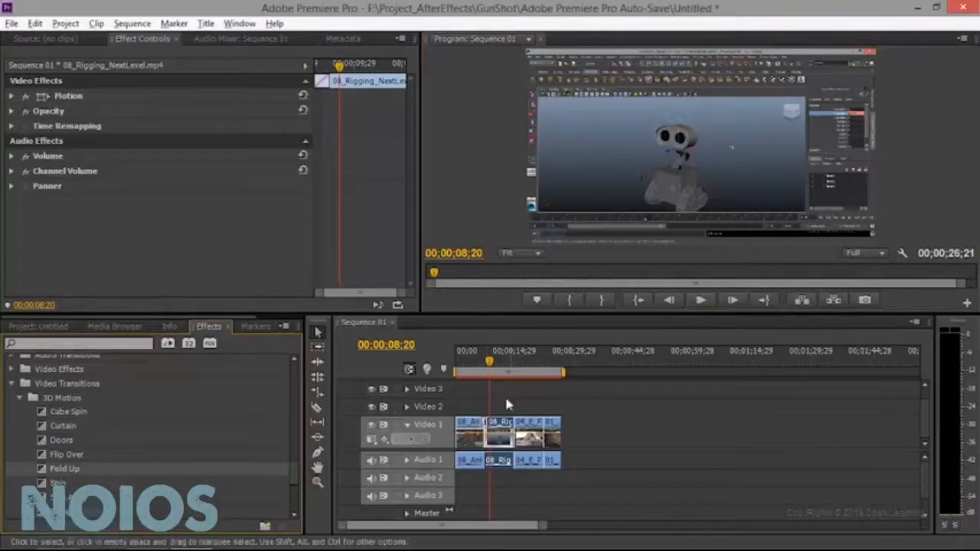
{"action": "left_click", "coordinate": [479, 370]}
{"action": "left_click", "coordinate": [700, 301]}
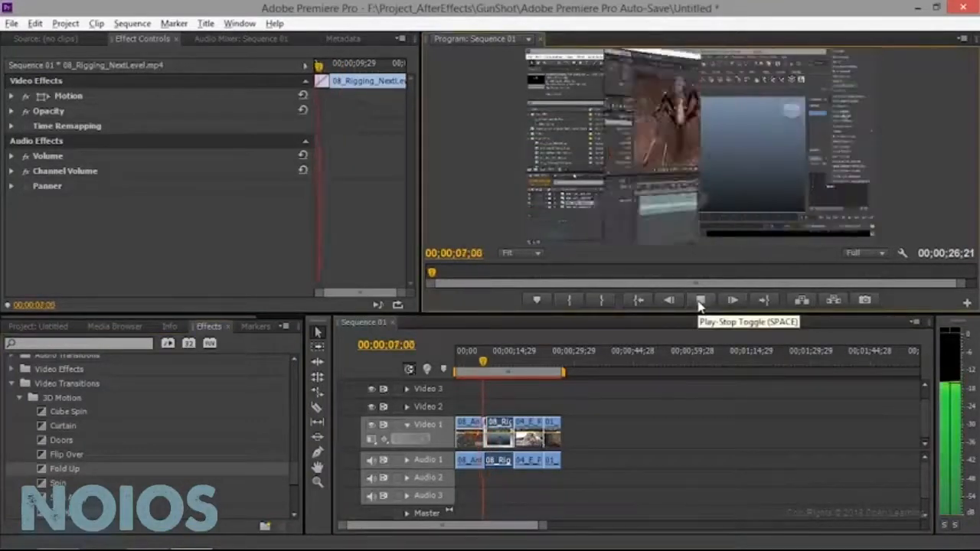
{"action": "left_click", "coordinate": [699, 300]}
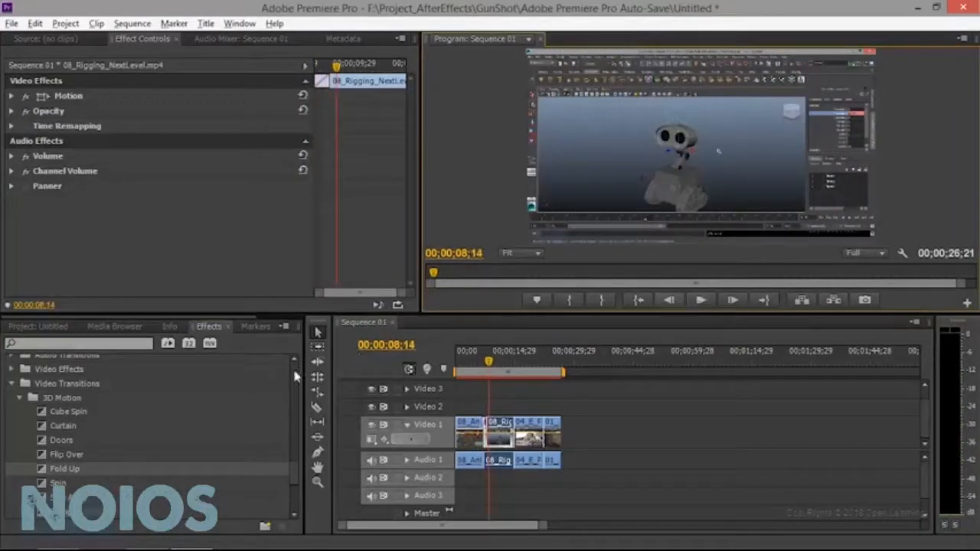
- Swap the Fold Up transition at the first cut for Swing In and play through the cut
{"action": "scroll", "coordinate": [149, 436], "scroll_direction": "down", "scroll_amount": 2}
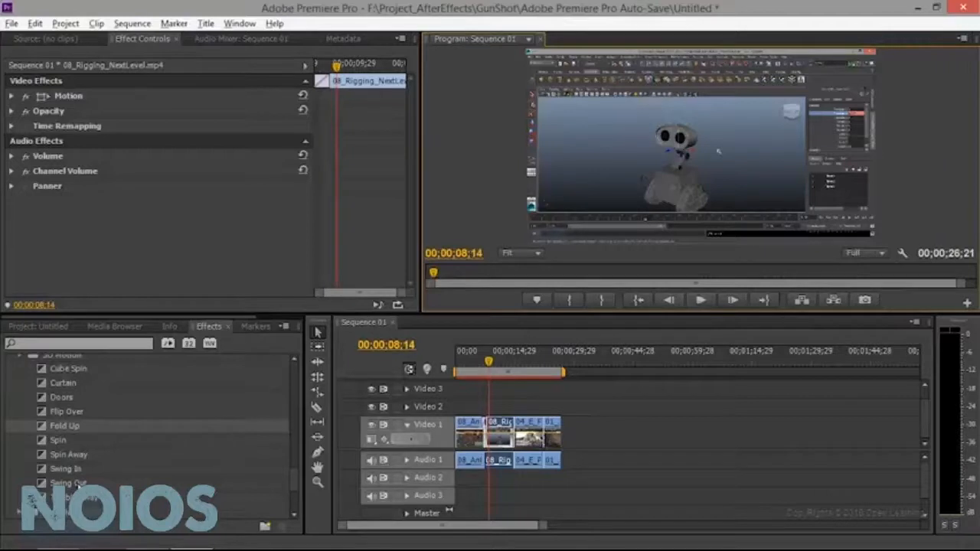
{"action": "left_click", "coordinate": [65, 471]}
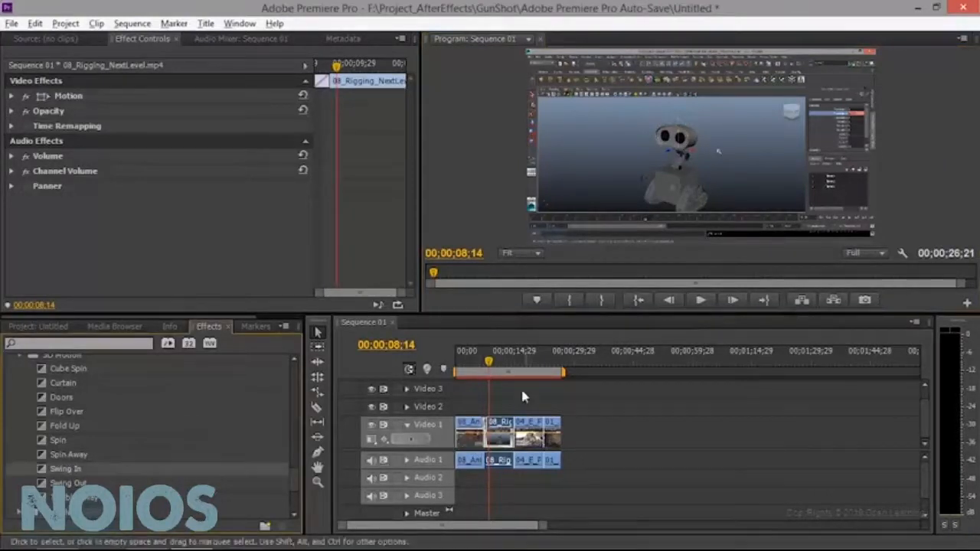
{"action": "left_click", "coordinate": [483, 364]}
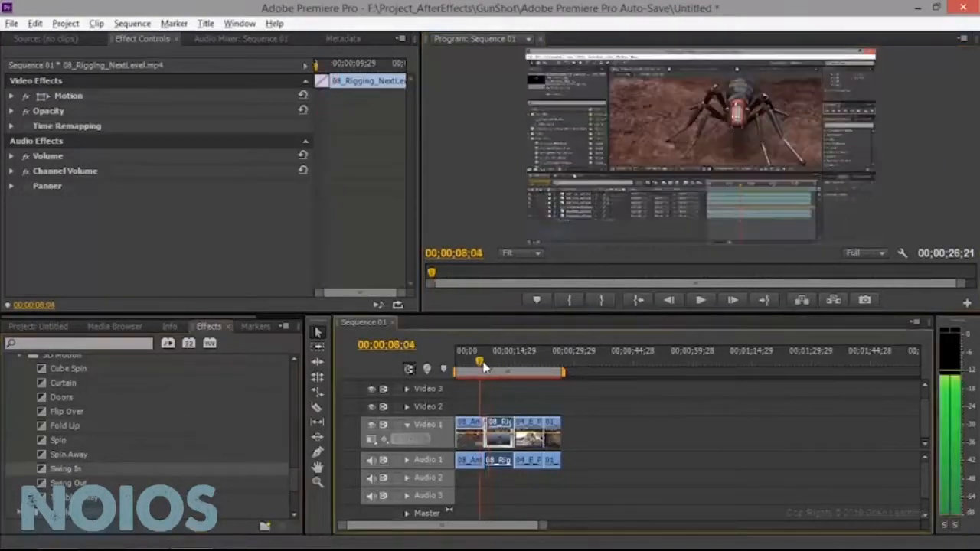
{"action": "left_click", "coordinate": [699, 301]}
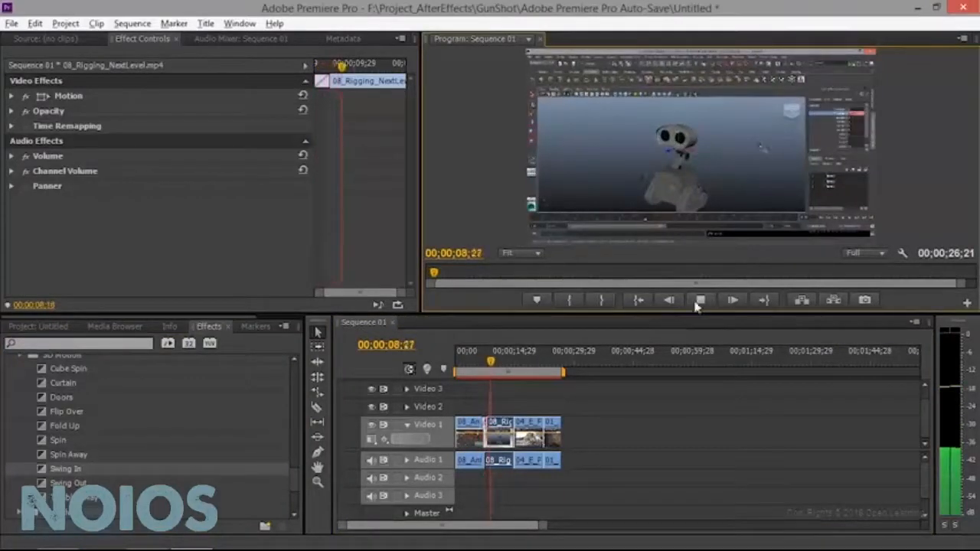
{"action": "left_click", "coordinate": [700, 301]}
- Replace the Swing In transition between the first two clips with Cross Dissolve from the Dissolve category
{"action": "scroll", "coordinate": [160, 512], "scroll_direction": "down", "scroll_amount": 2}
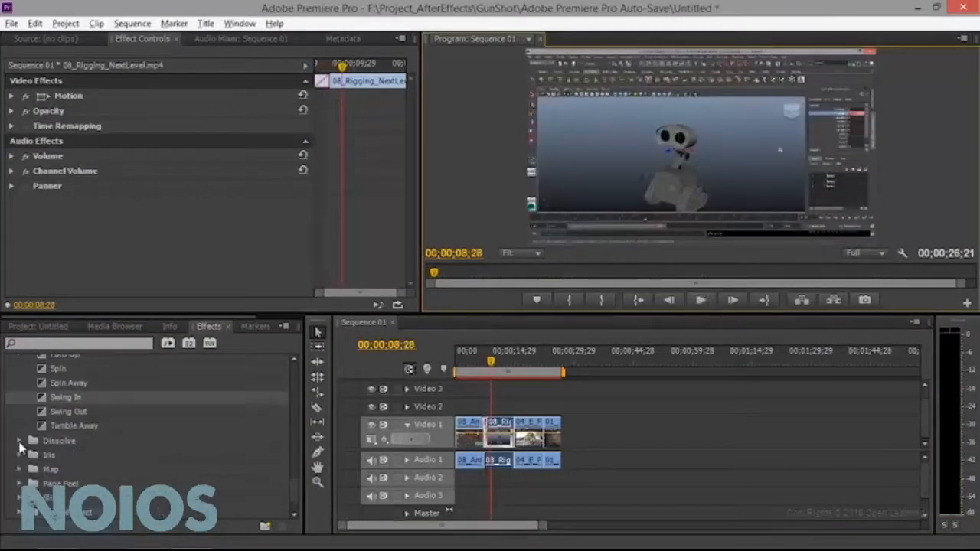
{"action": "left_click", "coordinate": [20, 442]}
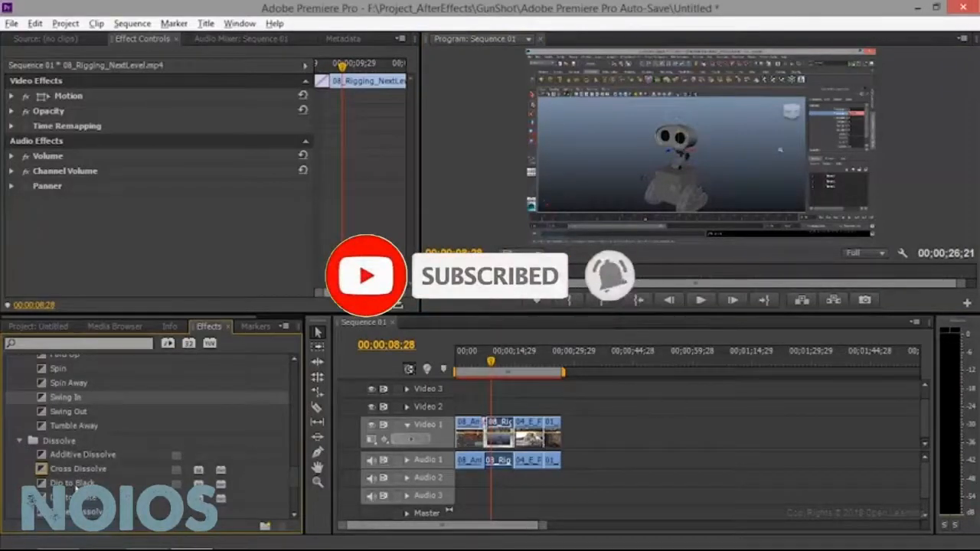
{"action": "left_click", "coordinate": [73, 469]}
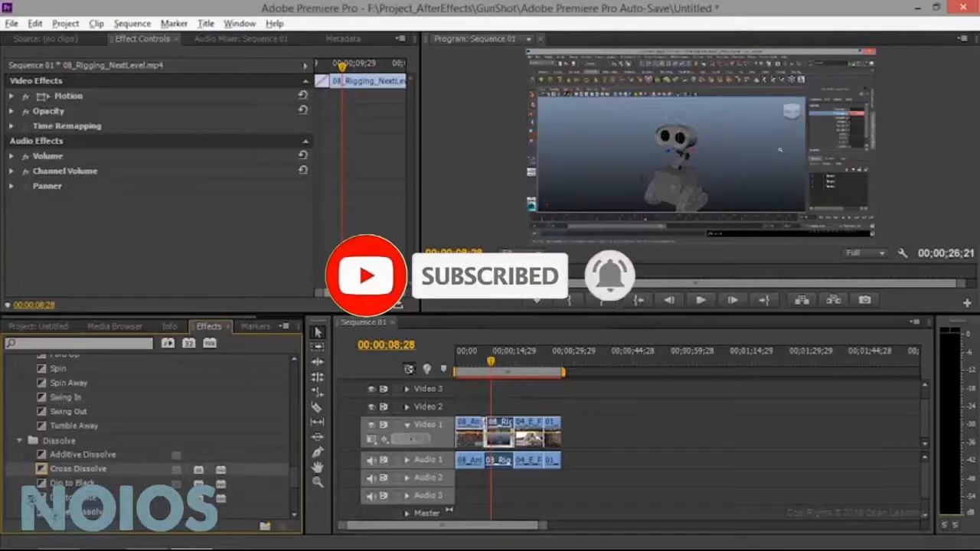
- Play the sequence twice across the first cut to preview the Cross Dissolve transition
{"action": "left_click_drag", "start_coordinate": [491, 369], "coordinate": [480, 368]}
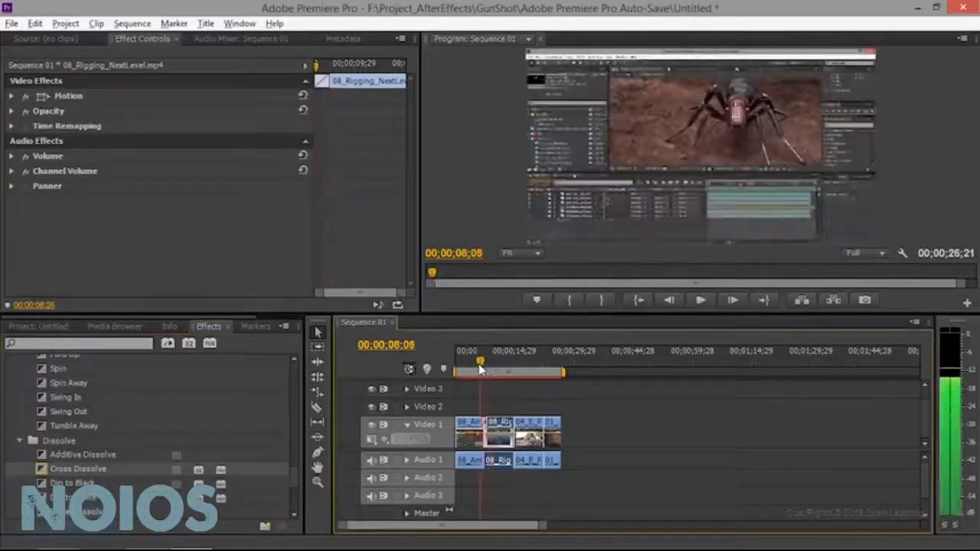
{"action": "left_click", "coordinate": [700, 301]}
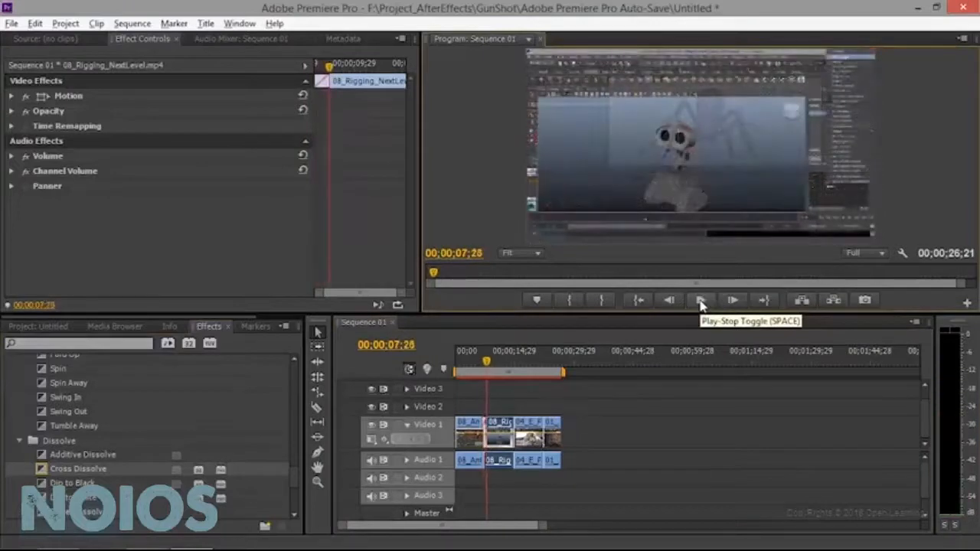
{"action": "left_click", "coordinate": [701, 300]}
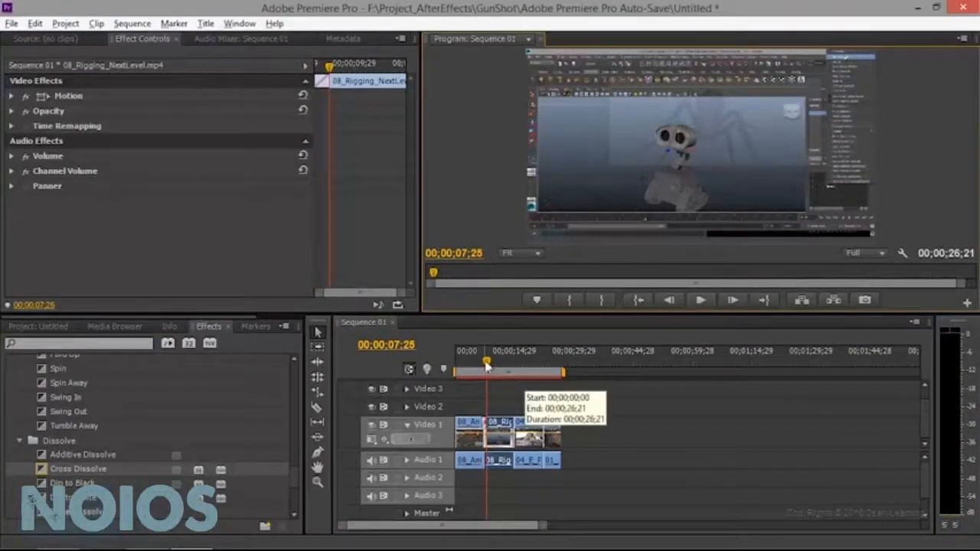
{"action": "left_click", "coordinate": [481, 364]}
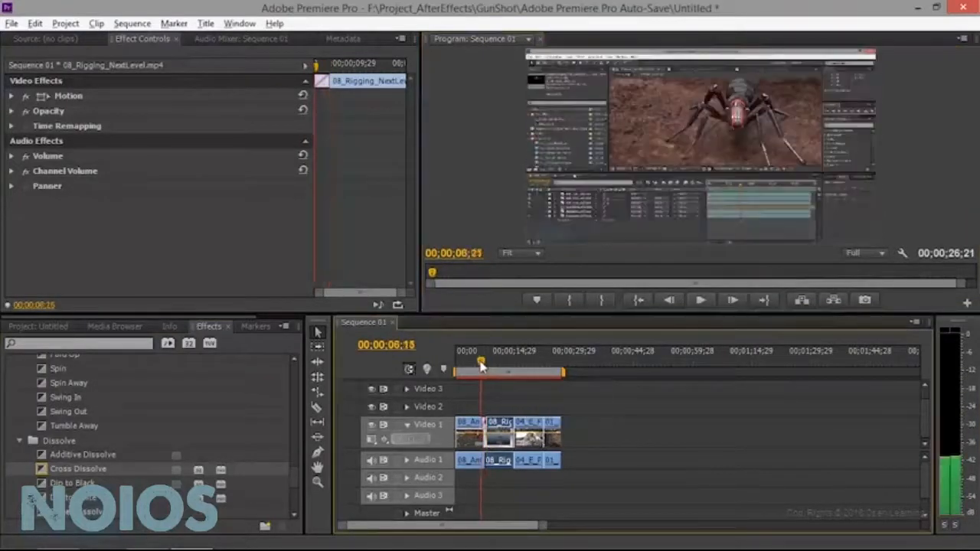
{"action": "left_click", "coordinate": [687, 302]}
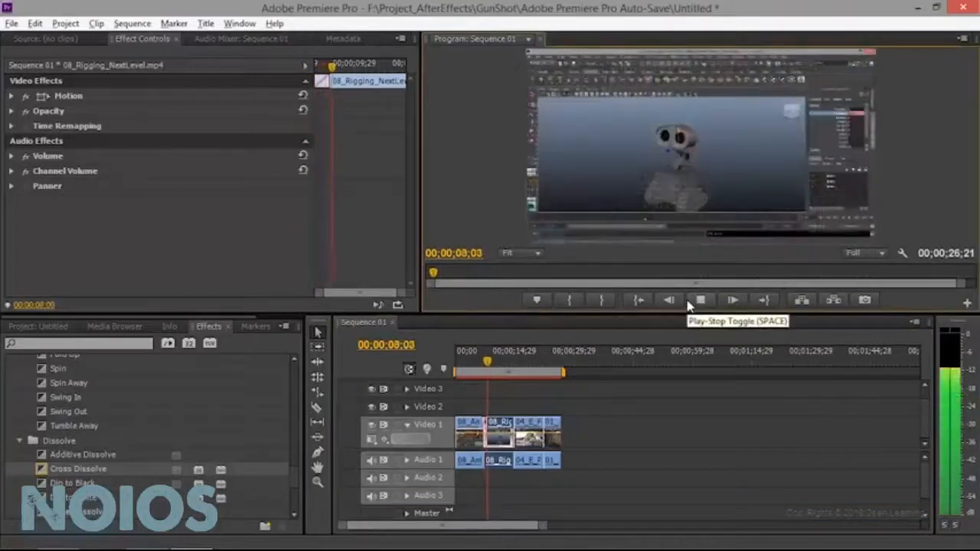
{"action": "left_click", "coordinate": [688, 302]}
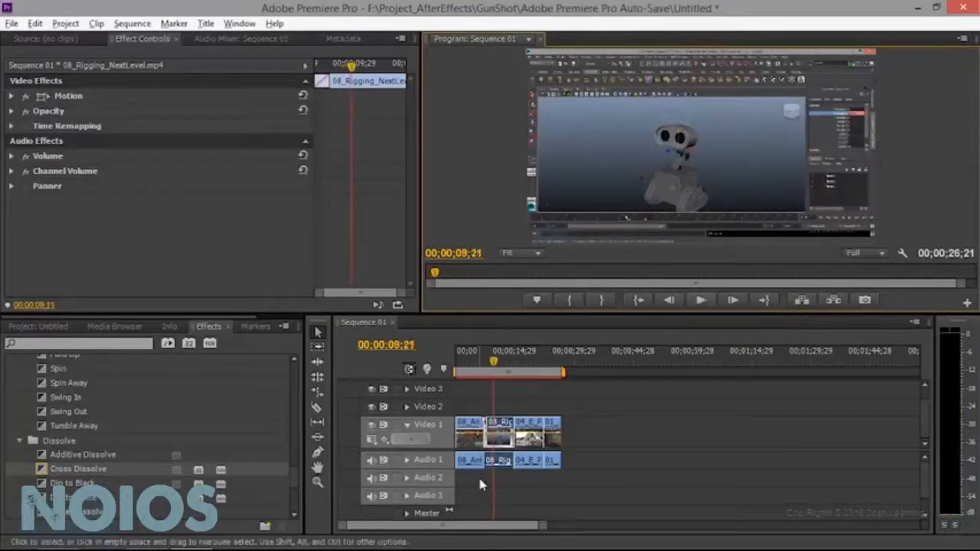
- Shorten the Cross Dissolve between 08_AntComposition and 08_Rigging_NextLevel to about 22 frames in the timeline
{"action": "left_click_drag", "start_coordinate": [540, 527], "coordinate": [521, 531]}
{"action": "left_click_drag", "start_coordinate": [496, 535], "coordinate": [476, 538]}
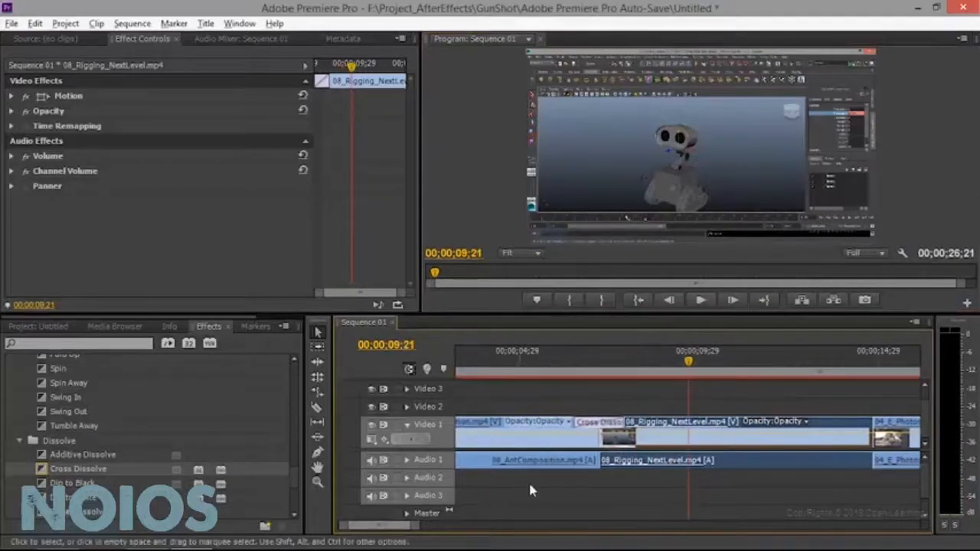
{"action": "left_click", "coordinate": [590, 438]}
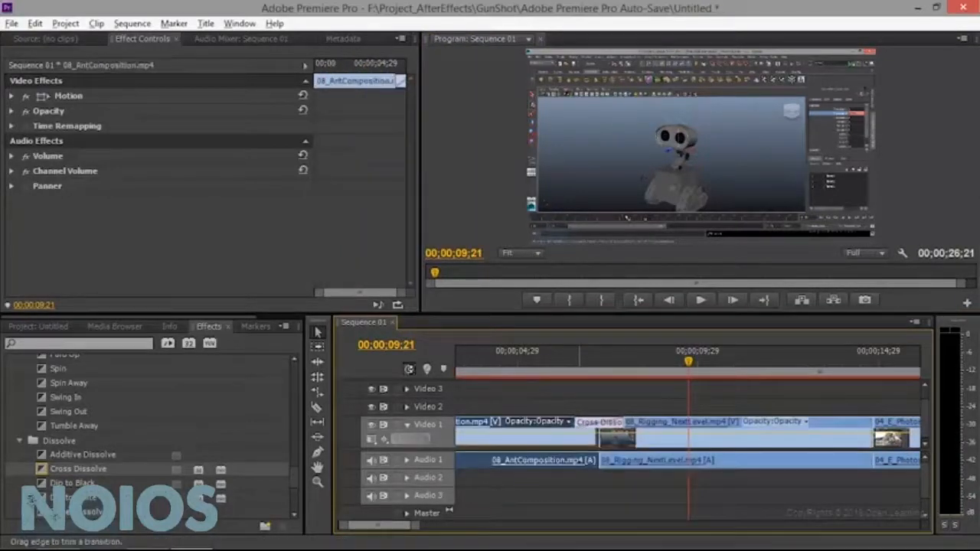
{"action": "mouse_move", "coordinate": [598, 438]}
{"action": "left_mouse_down"}
{"action": "mouse_move", "coordinate": [589, 439]}
{"action": "mouse_move", "coordinate": [614, 436]}
{"action": "left_mouse_up"}
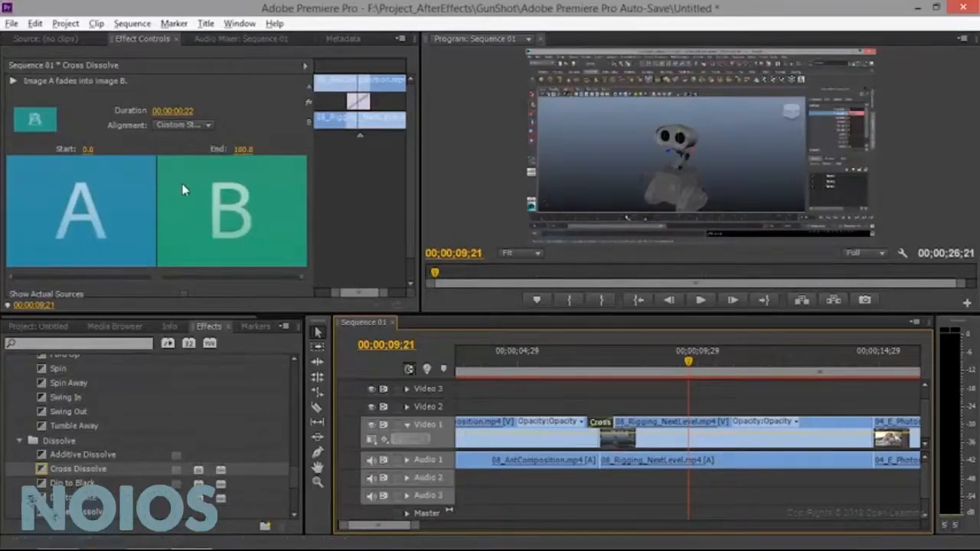
- Move the playhead into the Cross Dissolve at 00;00;07;07 and set the transition's Start value to 50
{"action": "left_click_drag", "start_coordinate": [689, 363], "coordinate": [599, 363]}
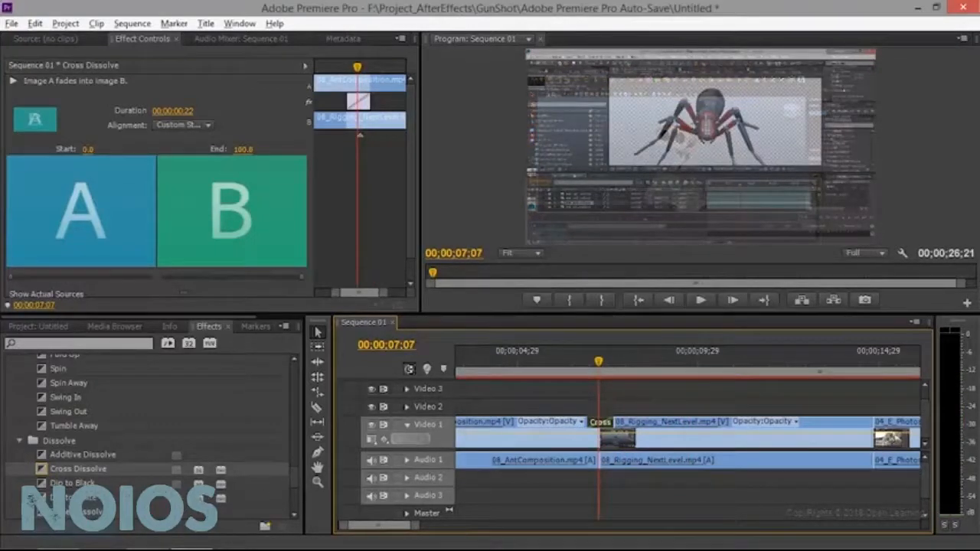
{"action": "left_click", "coordinate": [88, 149]}
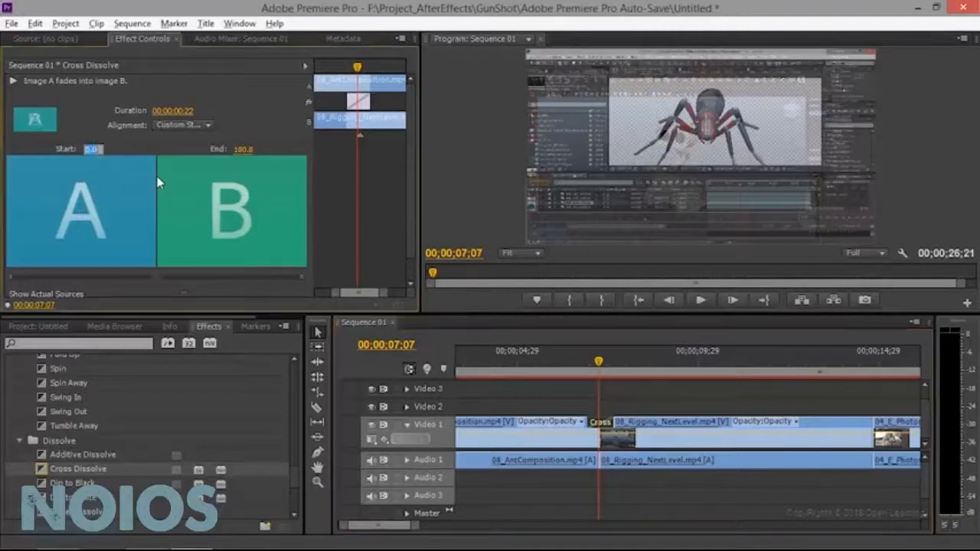
{"action": "type", "text": "50"}
{"action": "key", "text": "Tab"}
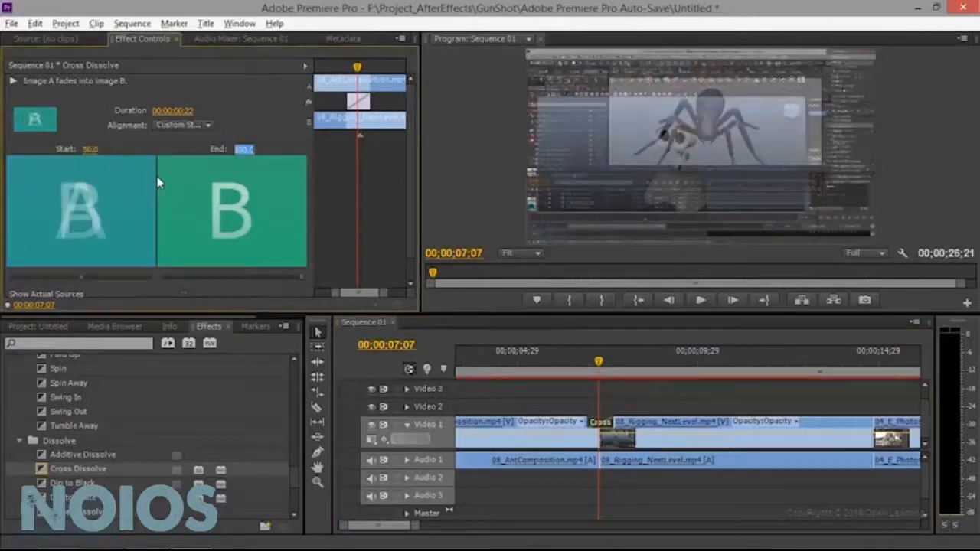
- Set the Cross Dissolve's End value to 50 and play across the first cut twice to preview it
{"action": "type", "text": "50"}
{"action": "key", "text": "Return"}
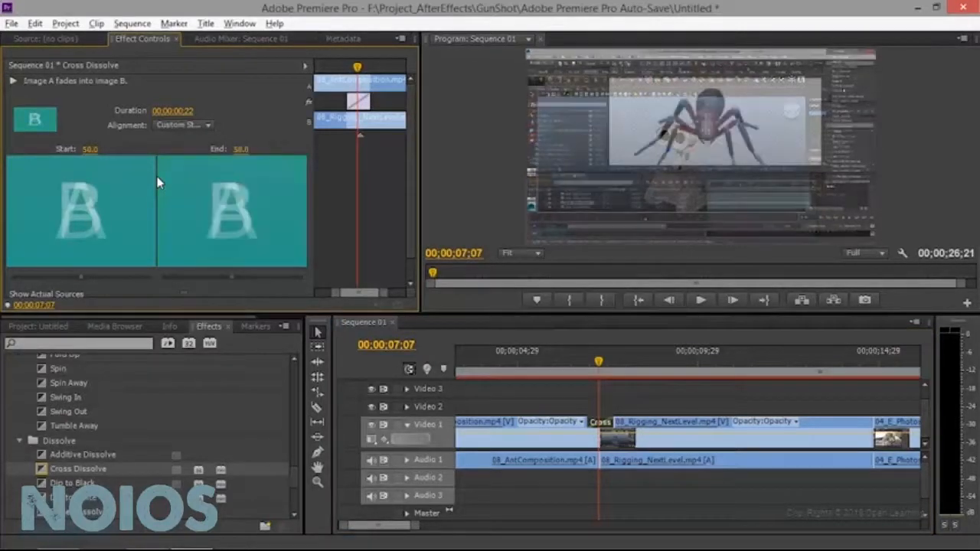
{"action": "left_click", "coordinate": [585, 372]}
{"action": "left_click", "coordinate": [700, 305]}
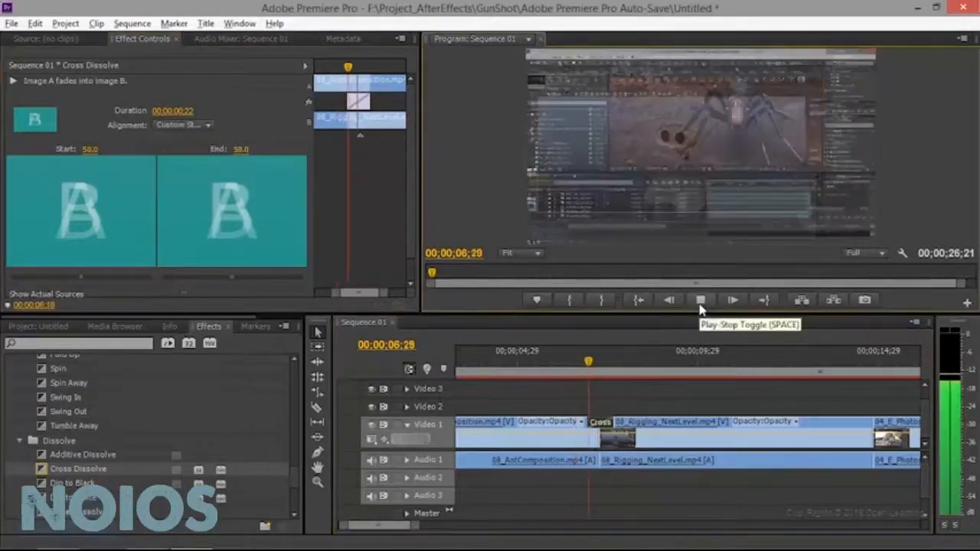
{"action": "left_click", "coordinate": [700, 303]}
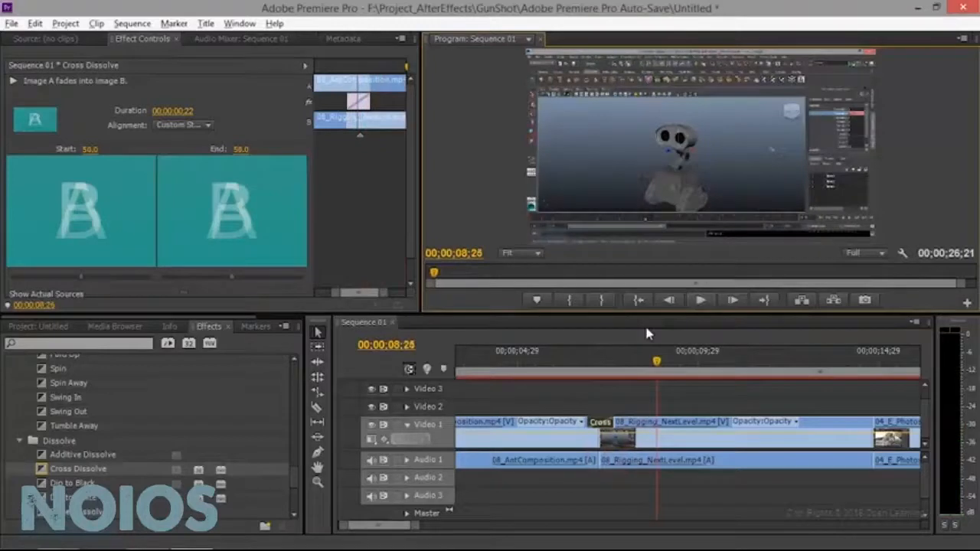
{"action": "left_click_drag", "start_coordinate": [543, 366], "coordinate": [497, 366]}
{"action": "left_click", "coordinate": [701, 303]}
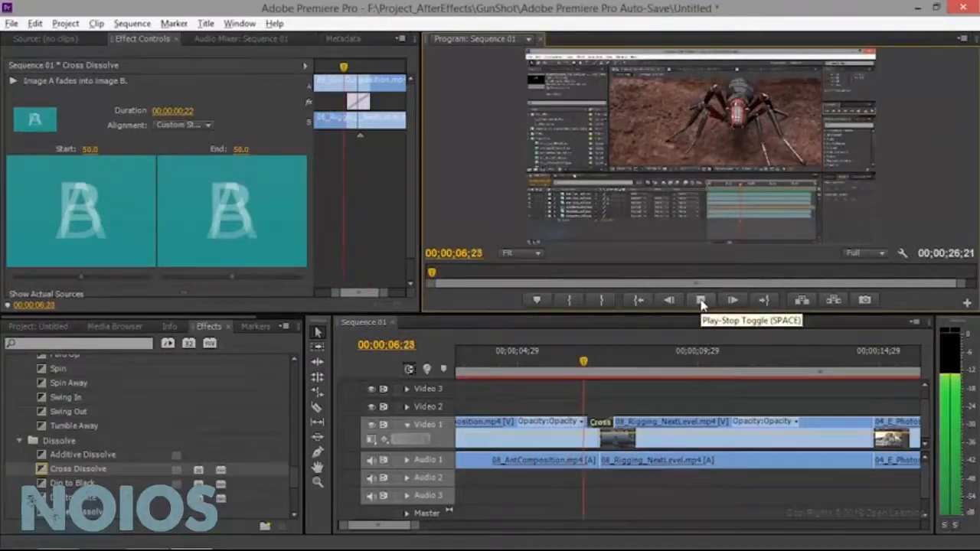
{"action": "key", "text": "space"}
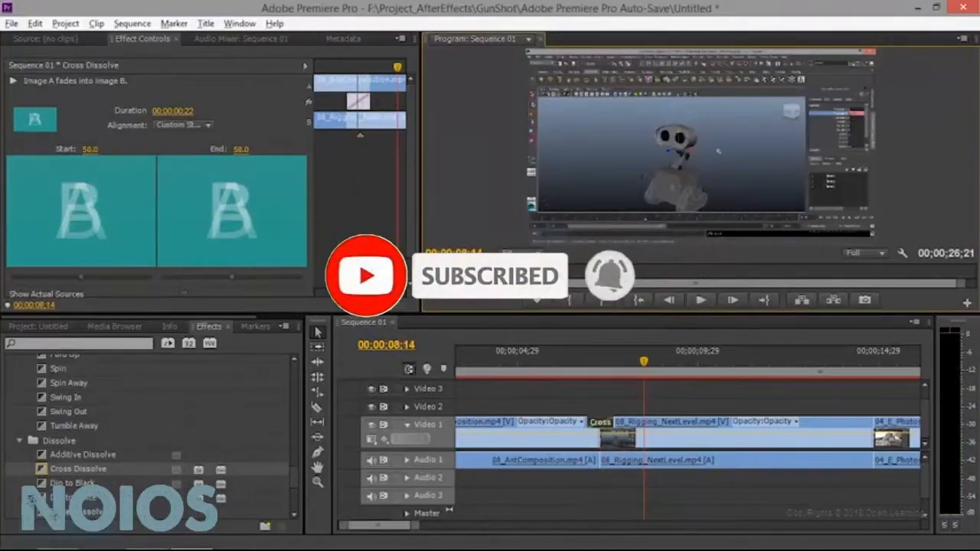
- Set the Cross Dissolve's Start value to 0 and its End value to 100
{"action": "left_click", "coordinate": [90, 149]}
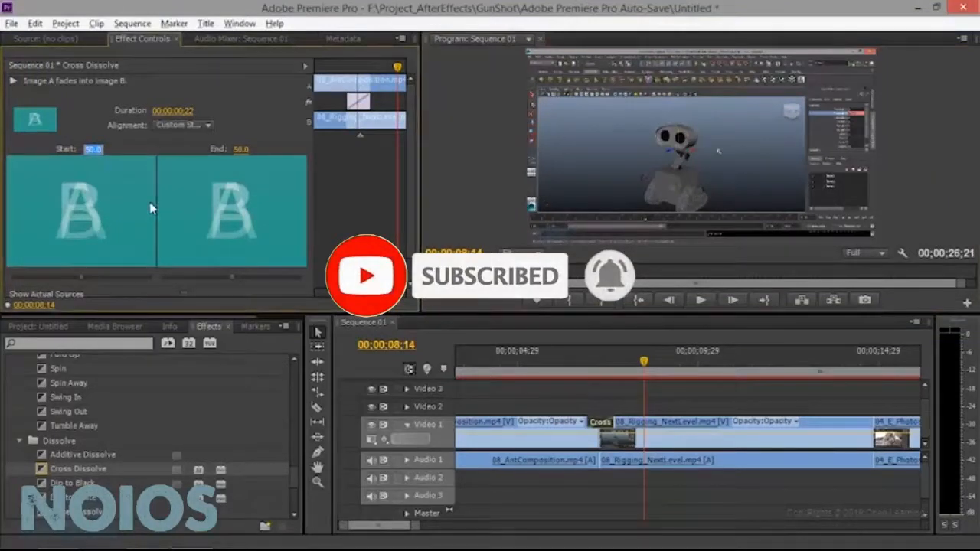
{"action": "type", "text": "0"}
{"action": "key", "text": "Tab"}
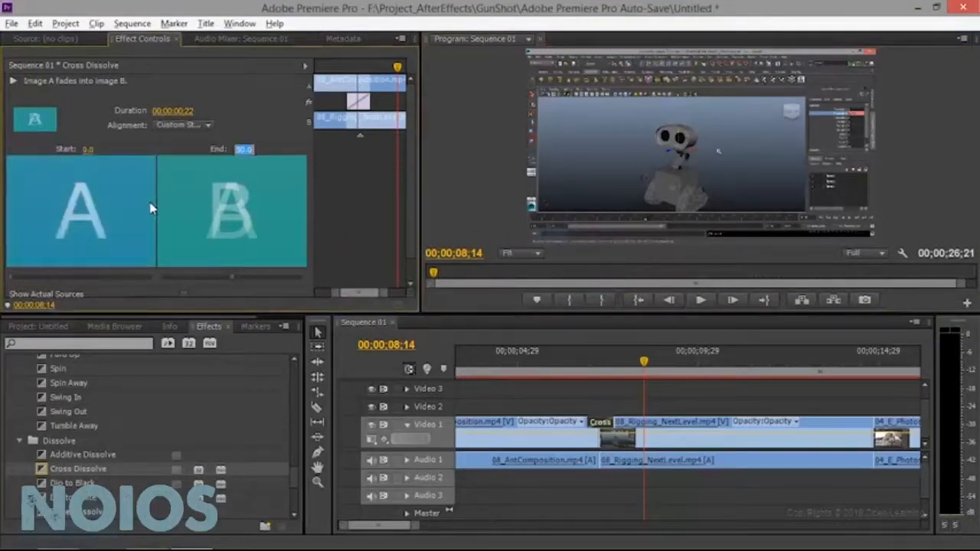
{"action": "type", "text": "1"}
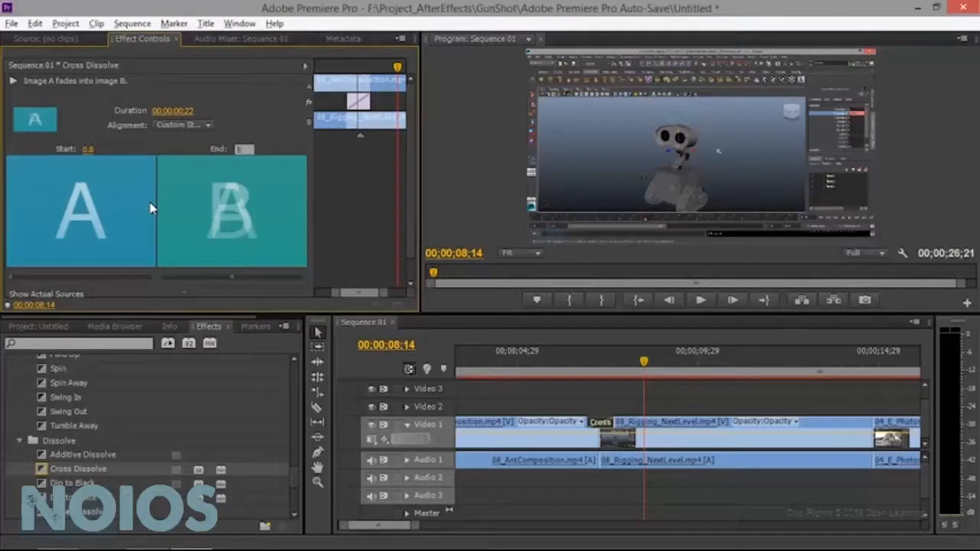
{"action": "type", "text": "00"}
{"action": "key", "text": "Return"}
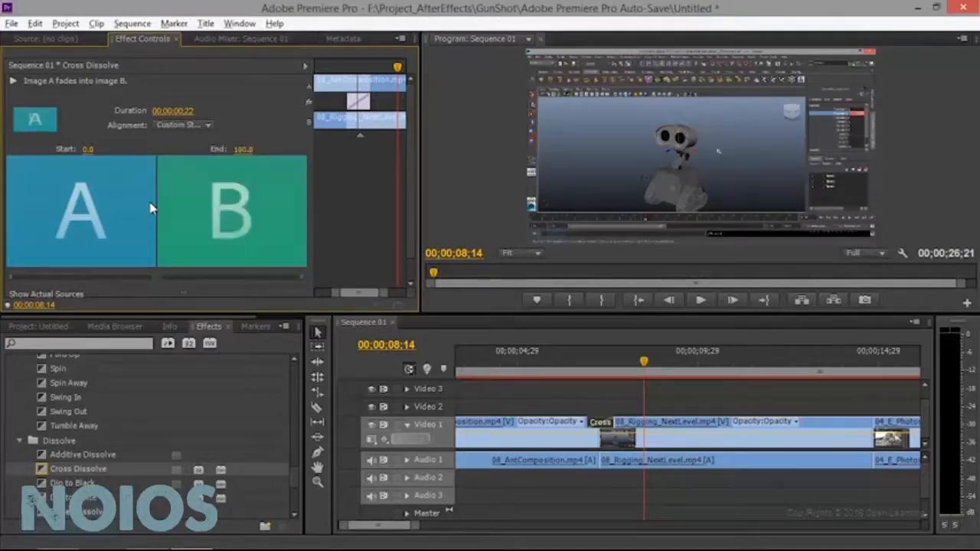
- Play the sequence across the first cut to preview the full-range Cross Dissolve
{"action": "left_click_drag", "start_coordinate": [655, 373], "coordinate": [588, 375]}
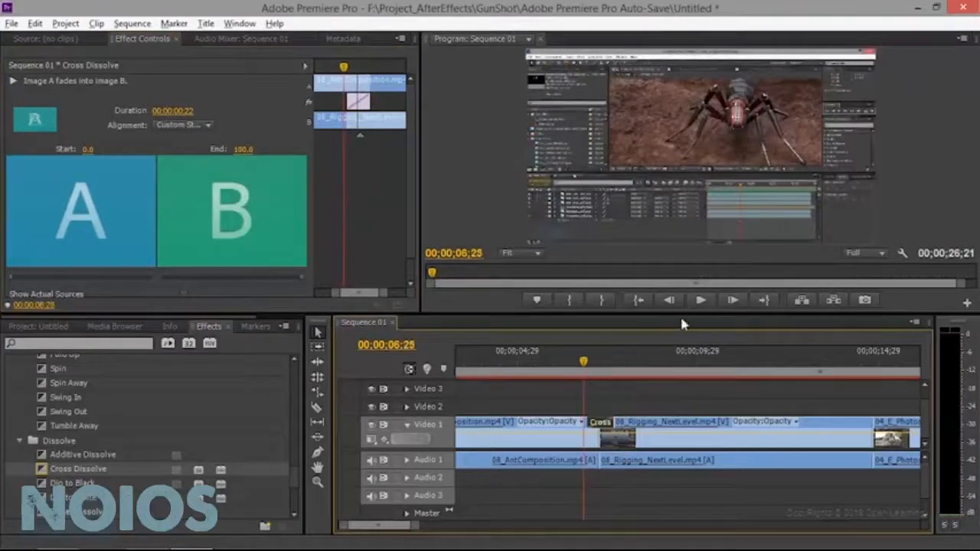
{"action": "left_click", "coordinate": [700, 300]}
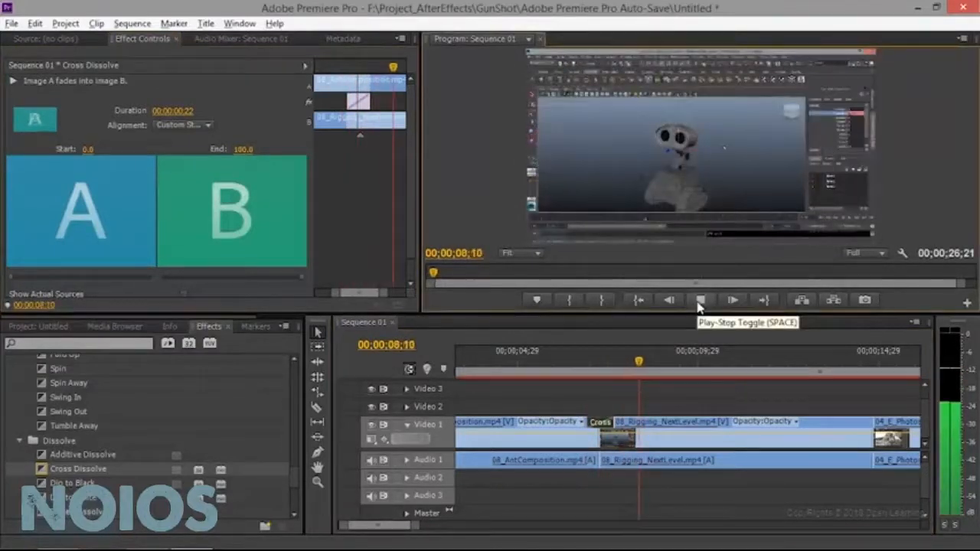
{"action": "left_click", "coordinate": [700, 300]}
{"action": "left_click", "coordinate": [562, 359]}
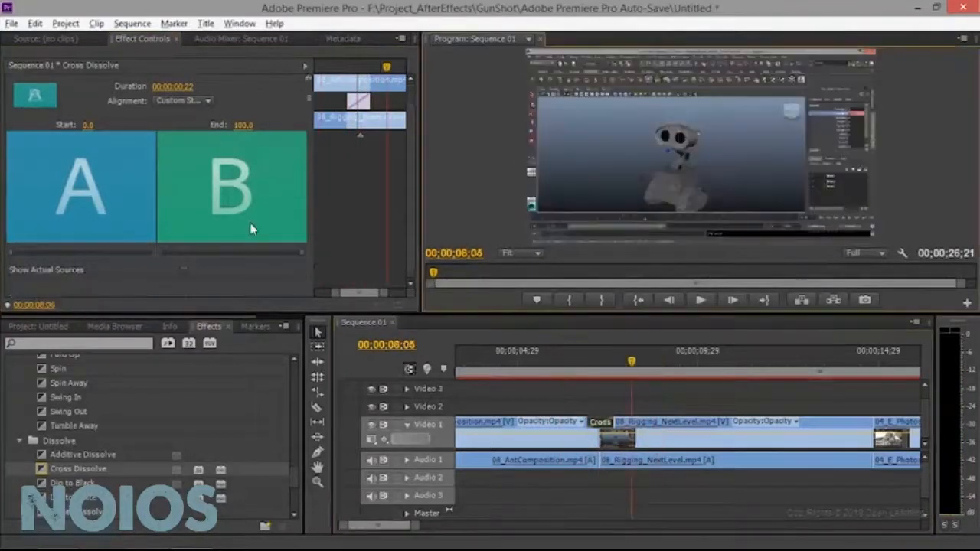
- Replace the Cross Dissolve between the first two clips with Dip to Black and play across the cut
{"action": "scroll", "coordinate": [147, 429], "scroll_direction": "down", "scroll_amount": 3}
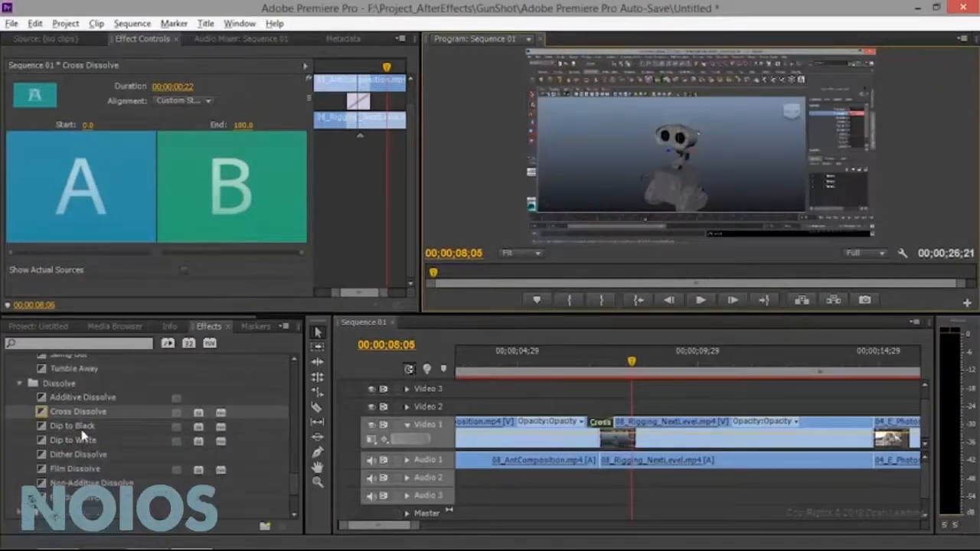
{"action": "left_click", "coordinate": [81, 427]}
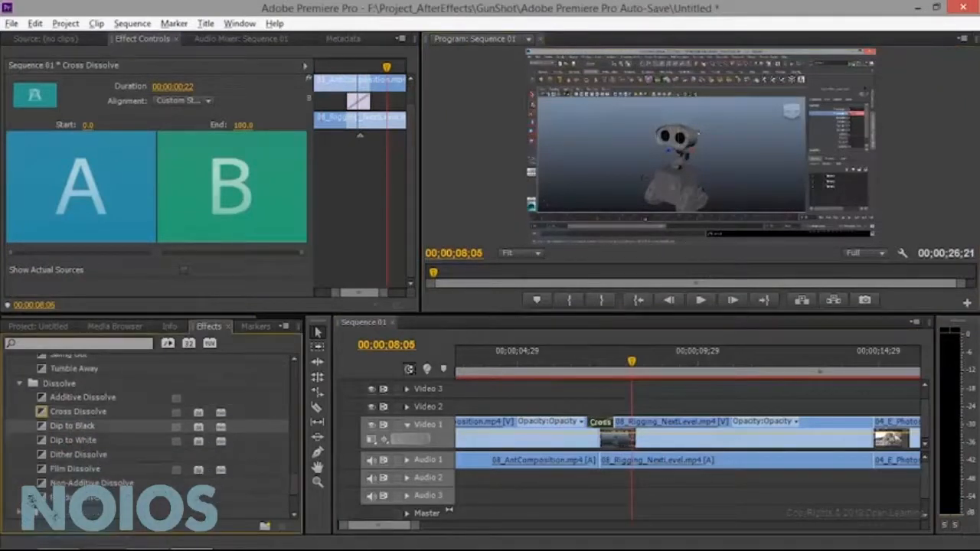
{"action": "left_click_drag", "start_coordinate": [81, 427], "coordinate": [596, 426]}
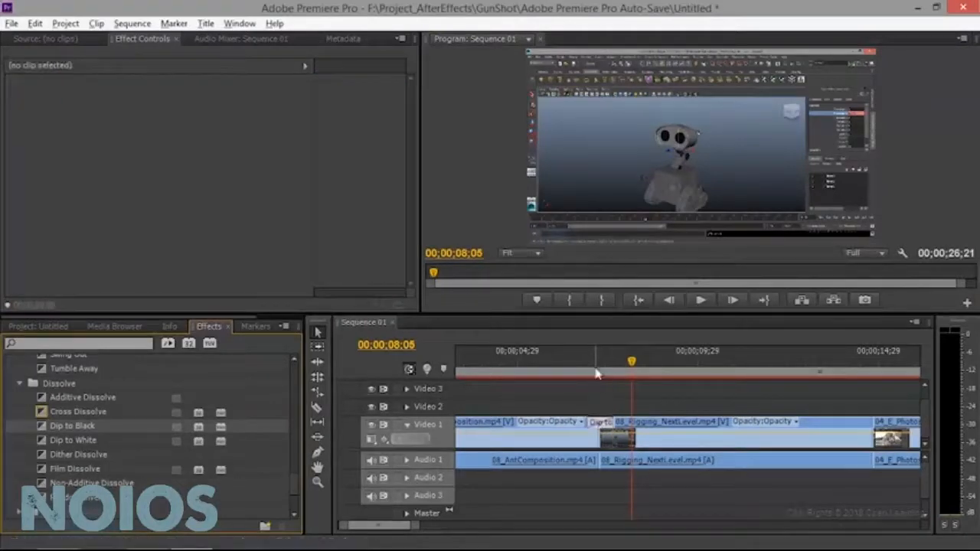
{"action": "left_click", "coordinate": [582, 364]}
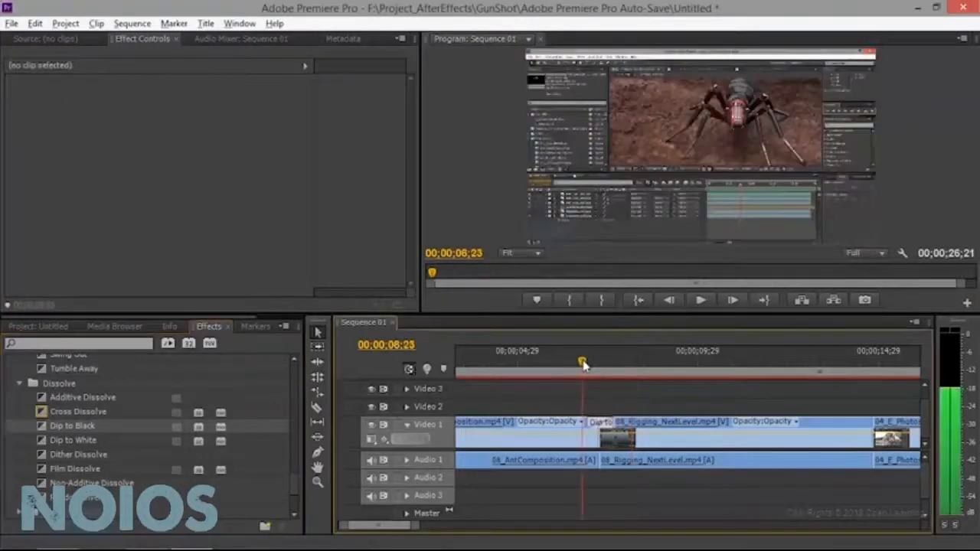
{"action": "left_click", "coordinate": [701, 302]}
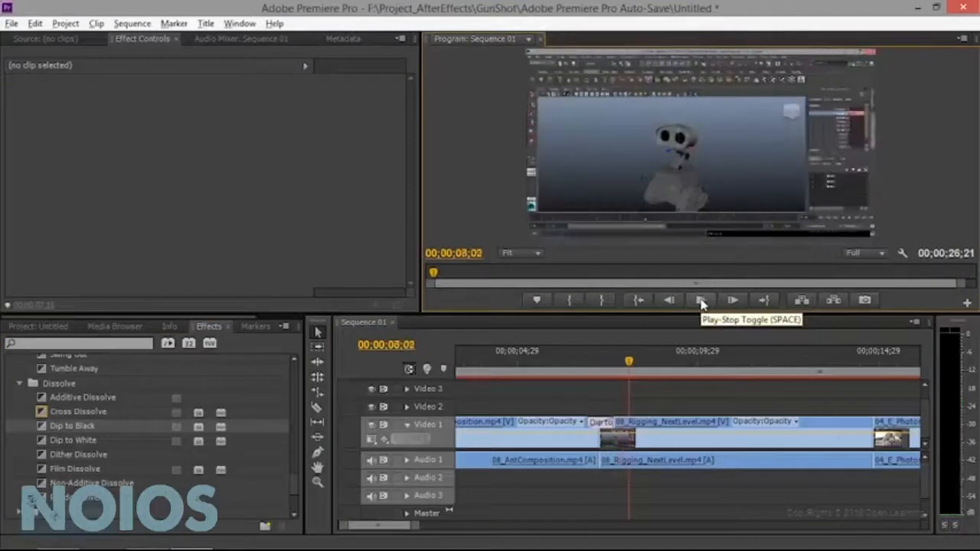
{"action": "left_click", "coordinate": [701, 302]}
- Apply Dip to White to the cut between 08_AntComposition and 08_Rigging_NextLevel and preview the transition
{"action": "left_click_drag", "start_coordinate": [95, 446], "coordinate": [605, 437]}
{"action": "left_click", "coordinate": [568, 360]}
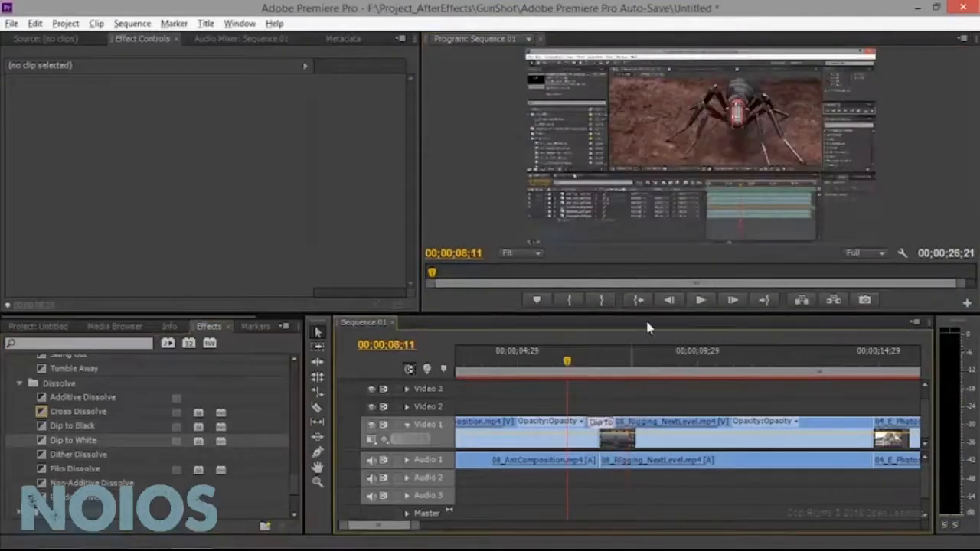
{"action": "left_click", "coordinate": [701, 301]}
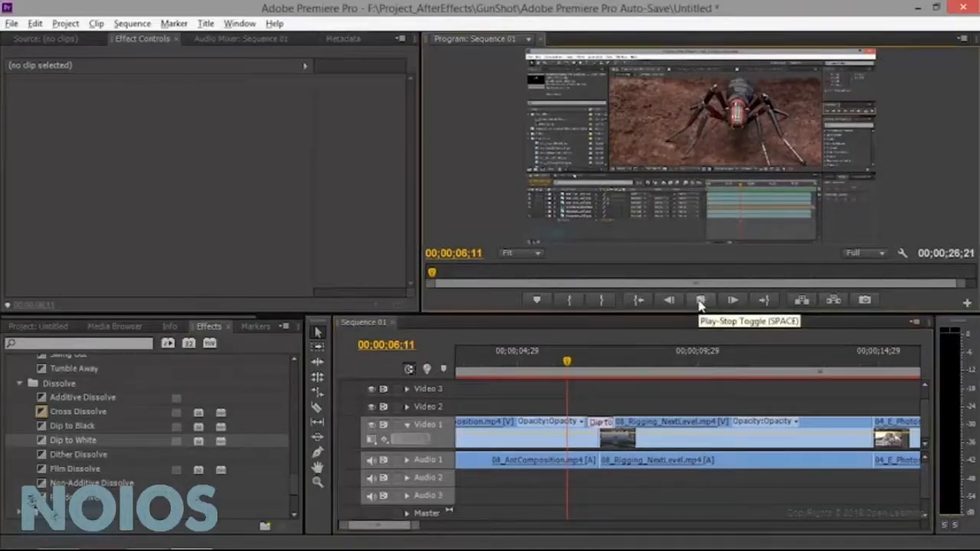
{"action": "left_click", "coordinate": [700, 305]}
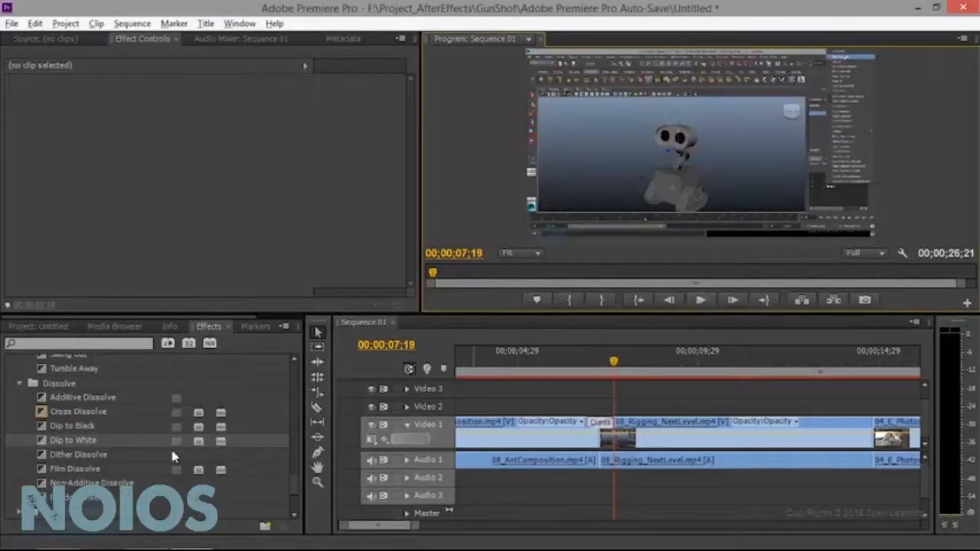
- Apply Dip to Black to the first cut again and play through the transition
{"action": "left_click", "coordinate": [72, 426]}
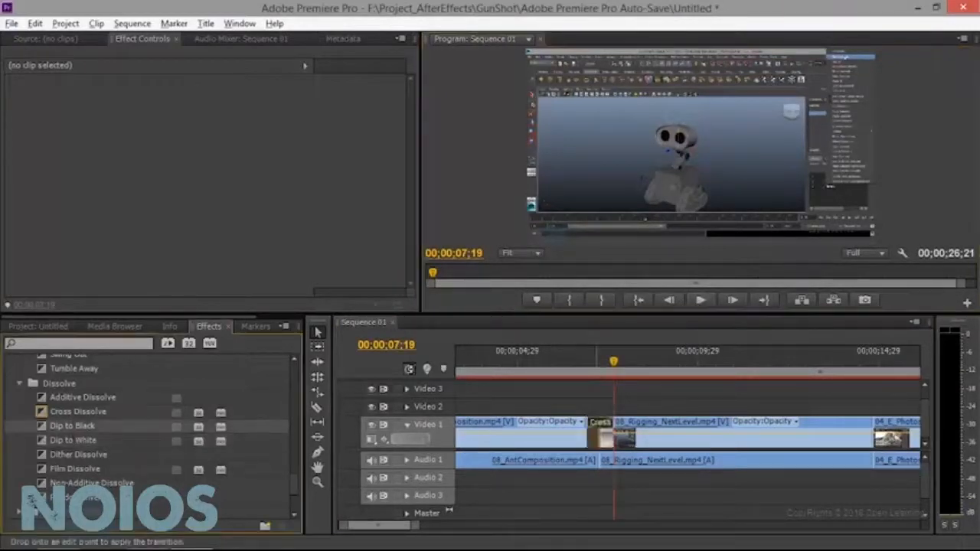
{"action": "left_click", "coordinate": [584, 360]}
{"action": "key", "text": "space"}
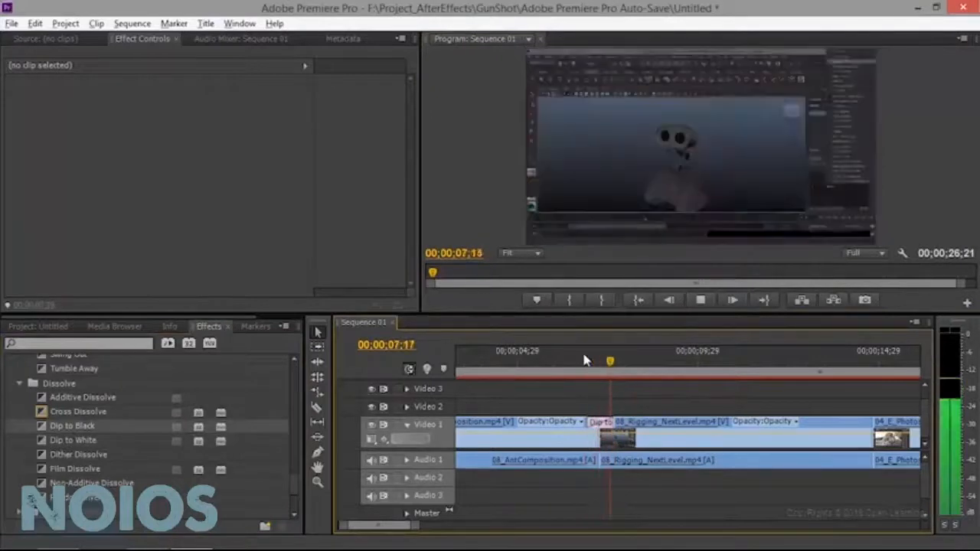
{"action": "key", "text": "space"}
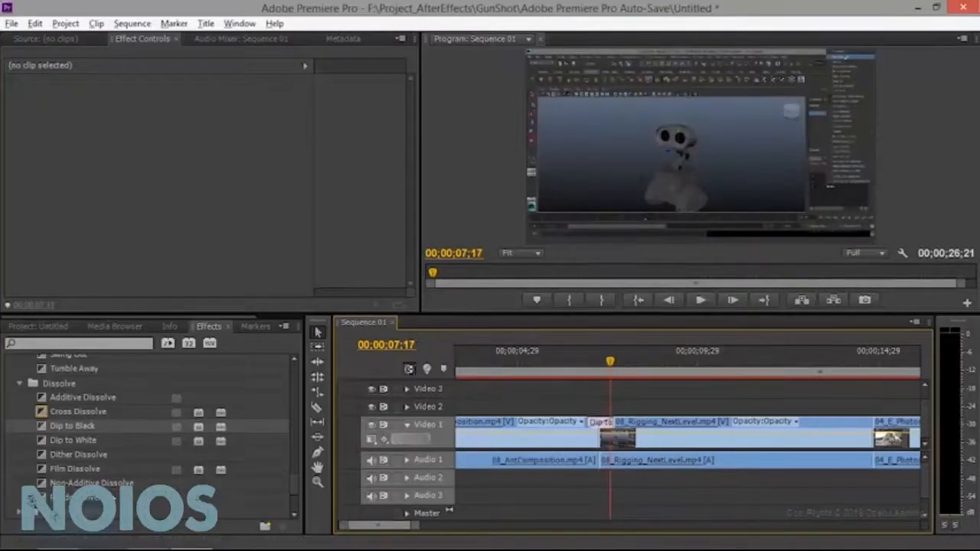
- Replace the transition between the first two clips with Film Dissolve and play the sequence across the cut
{"action": "scroll", "coordinate": [109, 491], "scroll_direction": "down", "scroll_amount": 3}
{"action": "scroll", "coordinate": [109, 491], "scroll_direction": "down", "scroll_amount": 4}
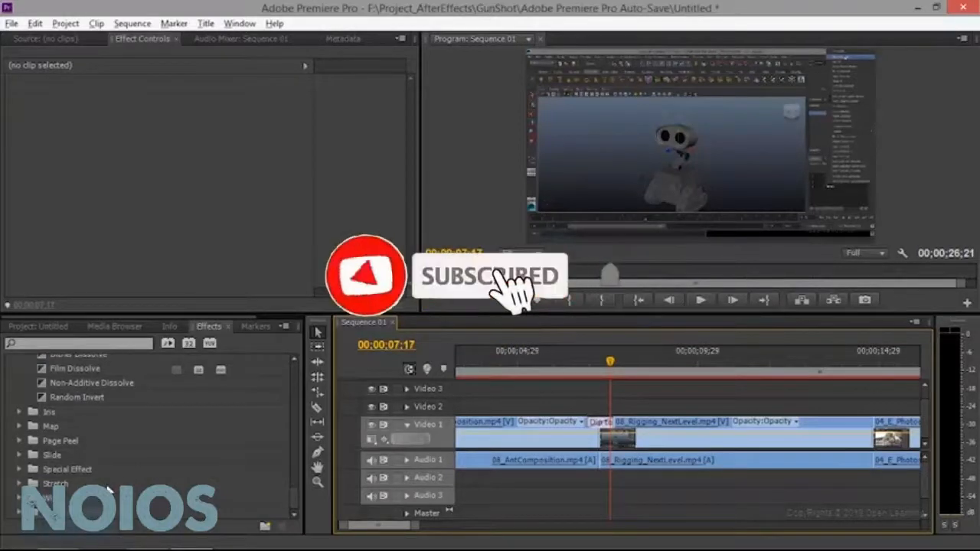
{"action": "scroll", "coordinate": [109, 491], "scroll_direction": "up", "scroll_amount": 4}
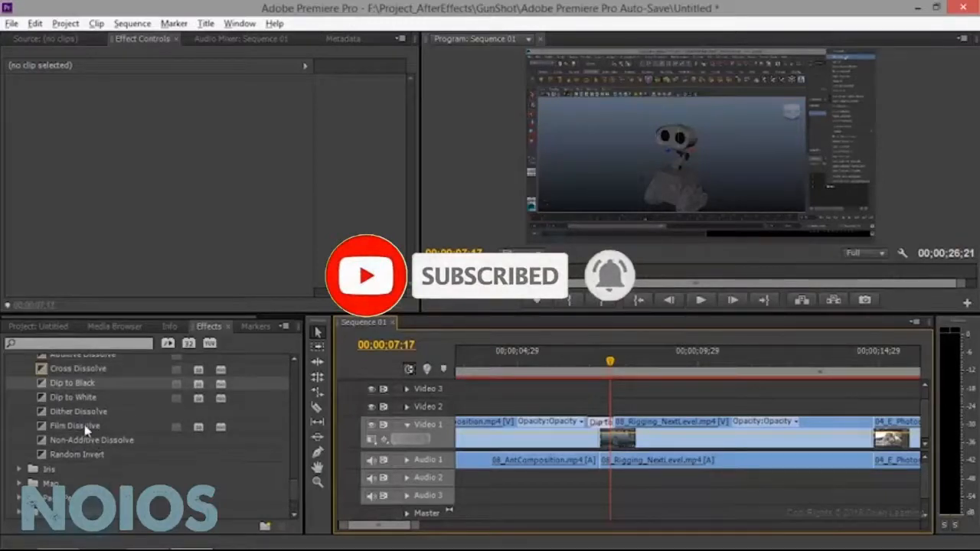
{"action": "left_click_drag", "start_coordinate": [86, 429], "coordinate": [601, 432]}
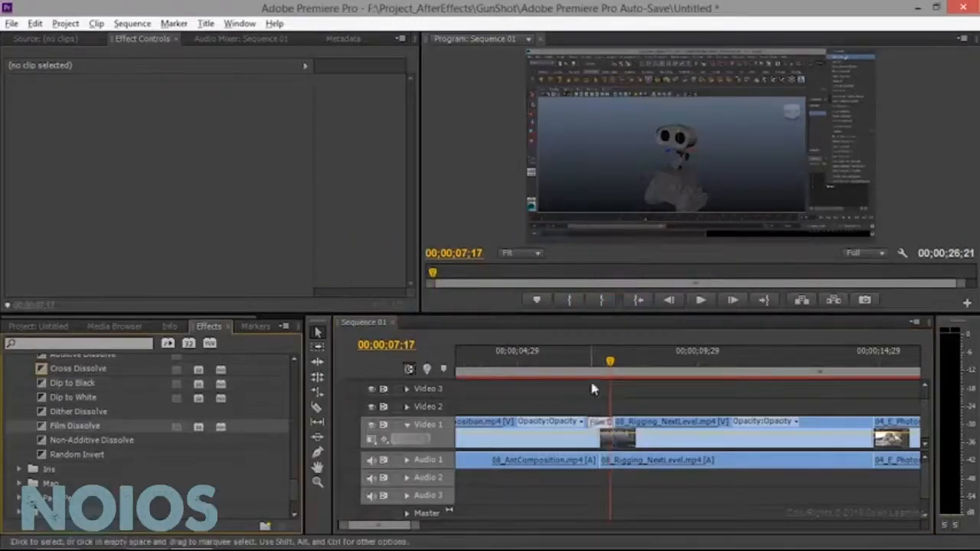
{"action": "left_click", "coordinate": [583, 362]}
{"action": "key", "text": "space"}
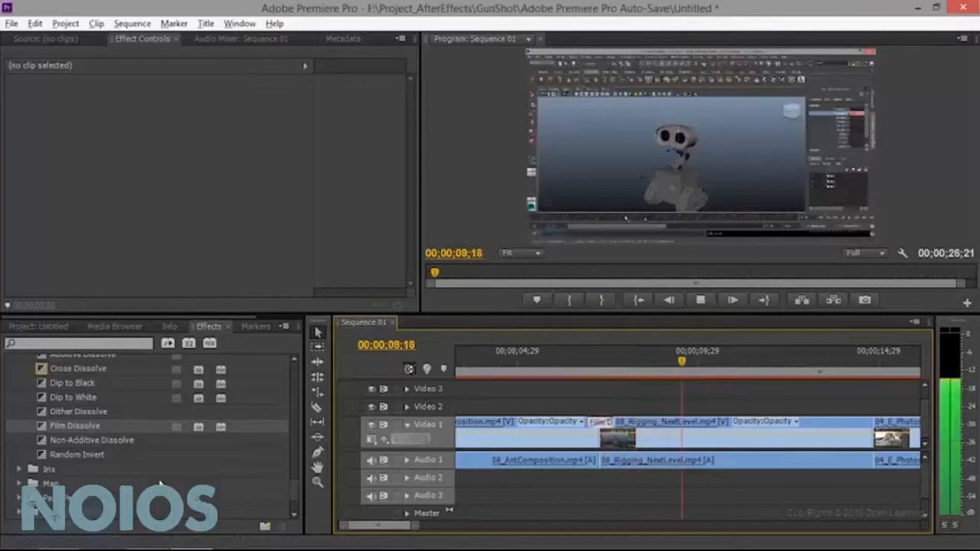
{"action": "scroll", "coordinate": [159, 483], "scroll_direction": "down", "scroll_amount": 4}
{"action": "scroll", "coordinate": [157, 484], "scroll_direction": "up", "scroll_amount": 5}
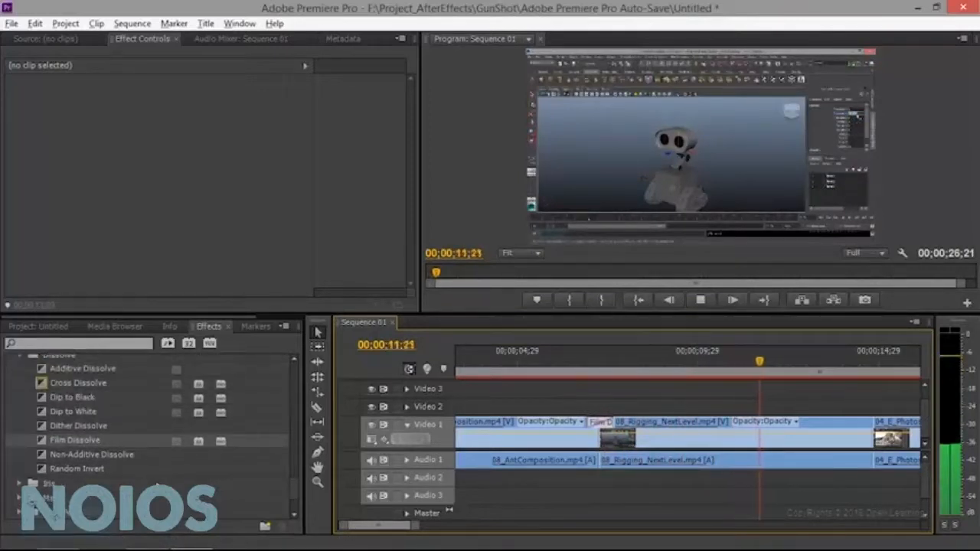
{"action": "key", "text": "space"}
- Apply the Pinwheel wipe to the cut between 08_Rigging_NextLevel and 04_E_Photoshop and play across it
{"action": "left_click_drag", "start_coordinate": [416, 527], "coordinate": [483, 527]}
{"action": "scroll", "coordinate": [212, 485], "scroll_direction": "down", "scroll_amount": 3}
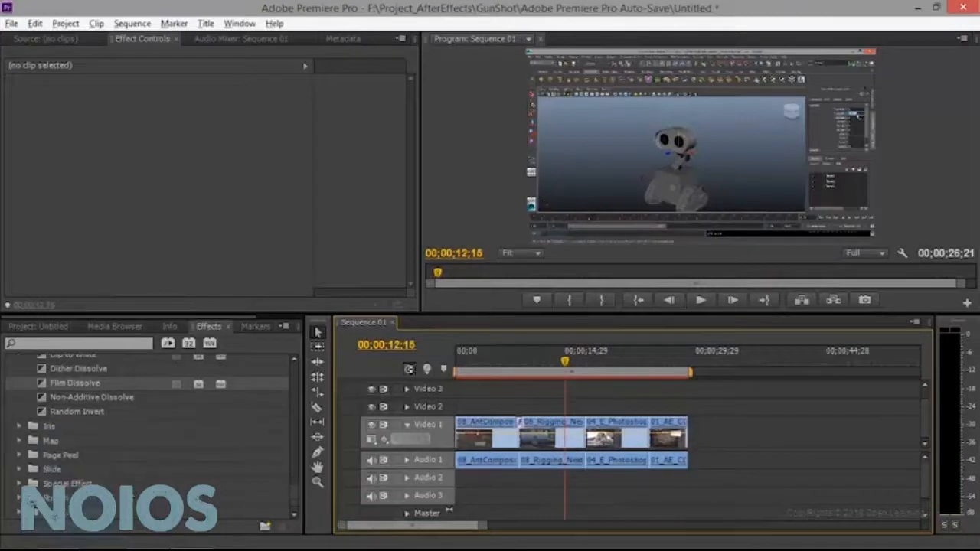
{"action": "left_click_drag", "start_coordinate": [66, 455], "coordinate": [586, 432]}
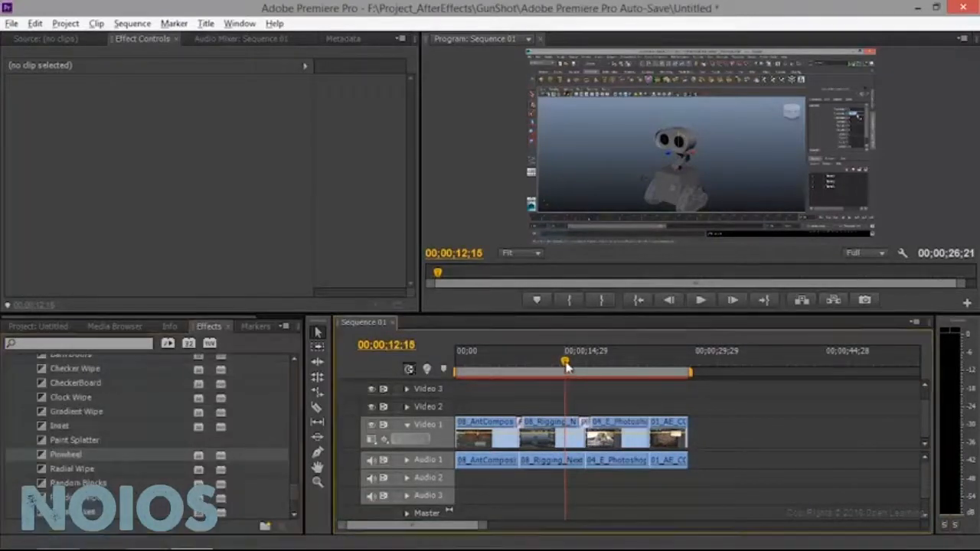
{"action": "left_click", "coordinate": [700, 301]}
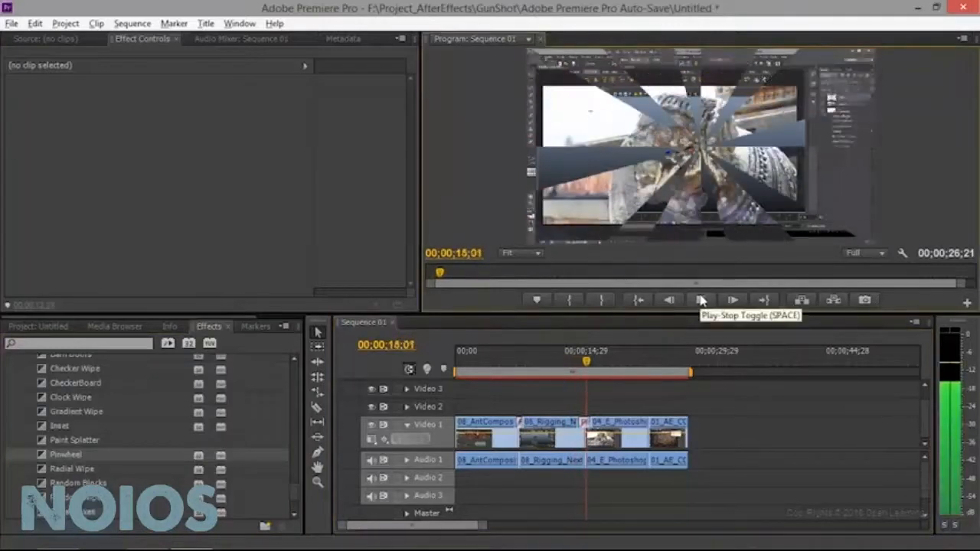
{"action": "left_click", "coordinate": [700, 301]}
- Replace the Pinwheel wipe between 08_Rigging_NextLevel and 04_E_PhotoshopIntro with the Push slide transition
{"action": "scroll", "coordinate": [156, 509], "scroll_direction": "down", "scroll_amount": 2}
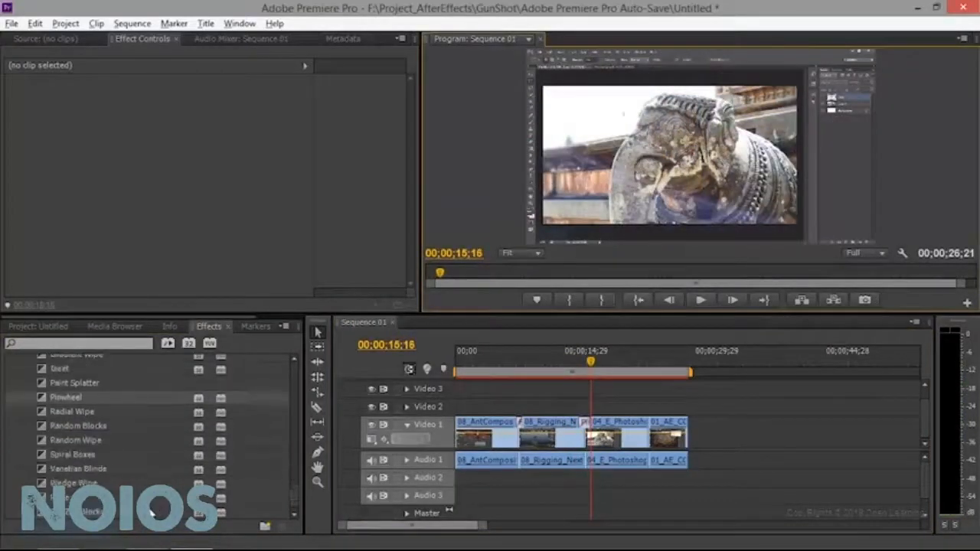
{"action": "scroll", "coordinate": [154, 512], "scroll_direction": "up", "scroll_amount": 7}
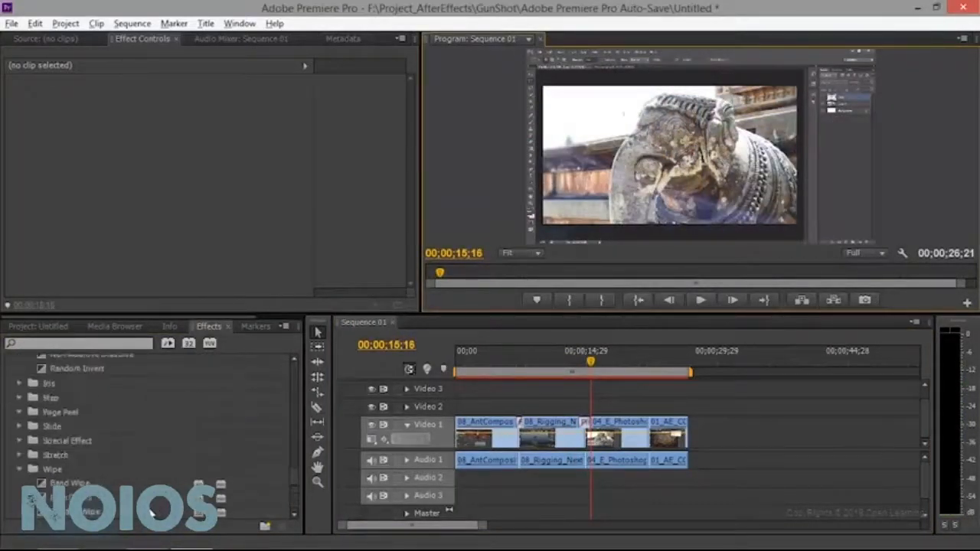
{"action": "left_click", "coordinate": [20, 426]}
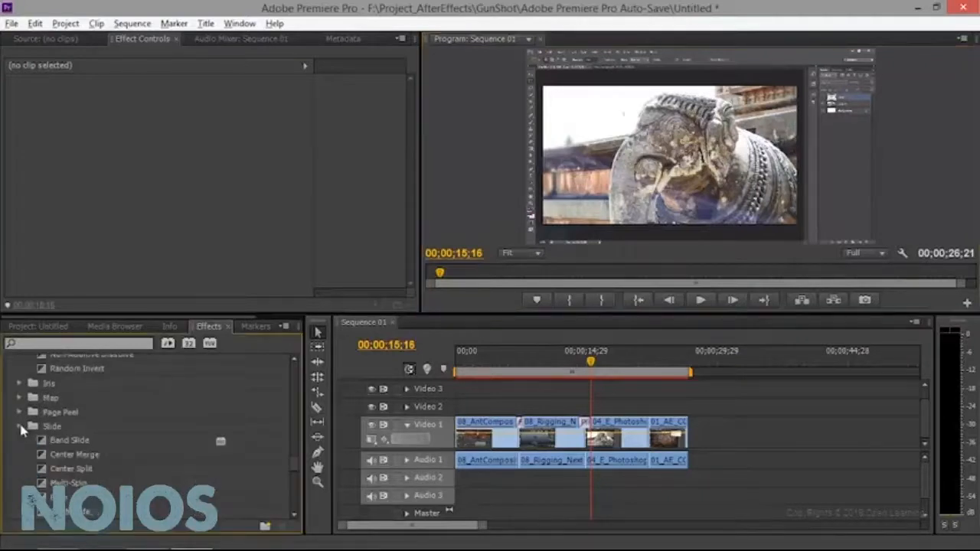
{"action": "scroll", "coordinate": [67, 494], "scroll_direction": "down", "scroll_amount": 1}
{"action": "left_click", "coordinate": [63, 471]}
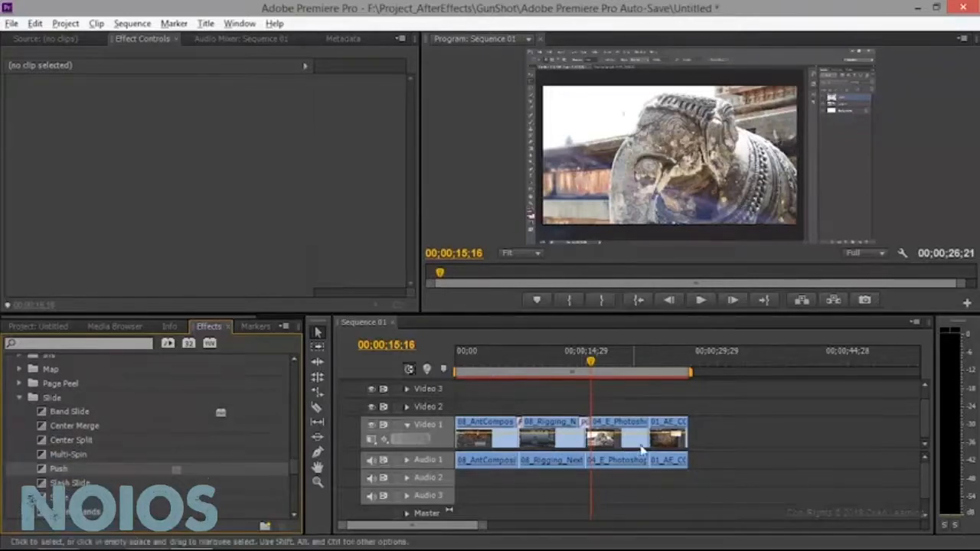
- Apply the Swap slide transition to the cut between 04_E_PhotoshopIntro and 01_AE_CC_MotionGraphics
{"action": "left_click", "coordinate": [646, 362]}
{"action": "scroll", "coordinate": [91, 500], "scroll_direction": "down", "scroll_amount": 3}
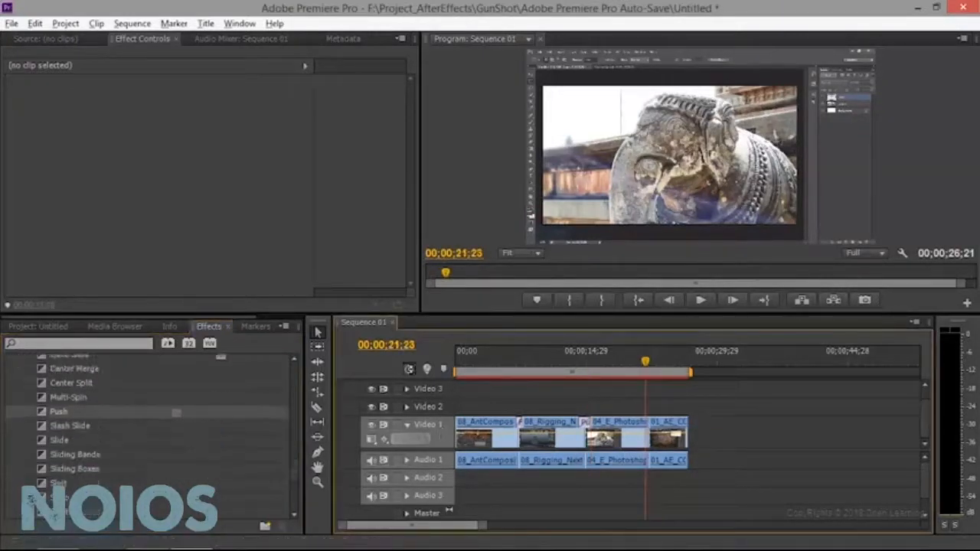
{"action": "left_click", "coordinate": [64, 471]}
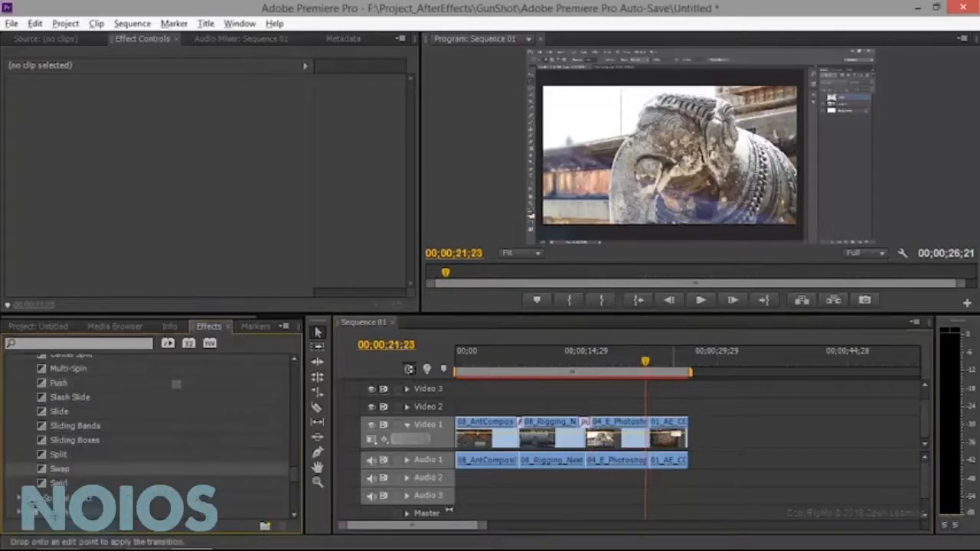
{"action": "left_click_drag", "start_coordinate": [59, 468], "coordinate": [653, 430]}
- Play the sequence across the Push transition between 08_Rigging_NextLevel and 04_E_PhotoshopIntro
{"action": "left_click", "coordinate": [575, 360]}
{"action": "left_click", "coordinate": [701, 301]}
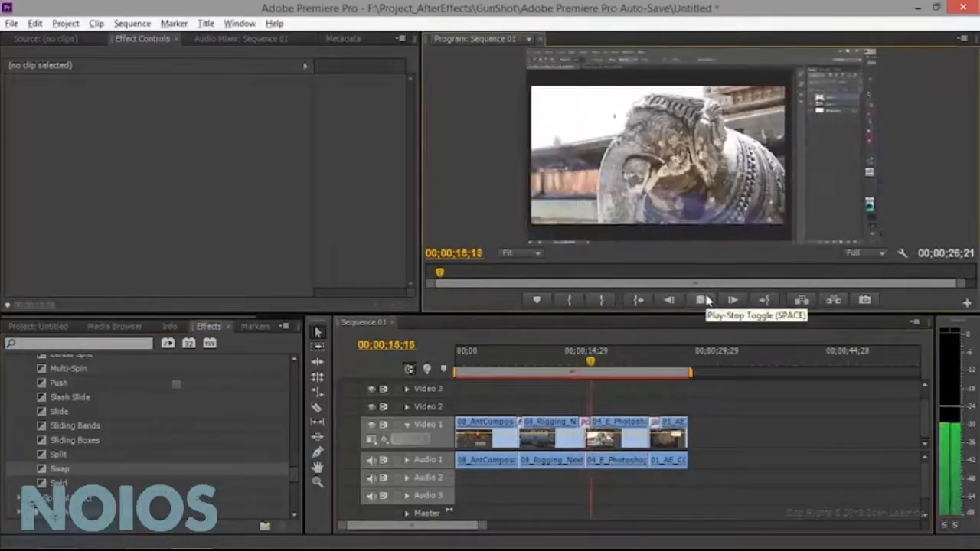
{"action": "left_click", "coordinate": [703, 301]}
- Play across the Swap transition before 01_AE_CC_MotionGraphics, and replay it with the timeline magnified around the cut
{"action": "left_click_drag", "start_coordinate": [601, 362], "coordinate": [650, 369]}
{"action": "left_click", "coordinate": [692, 300]}
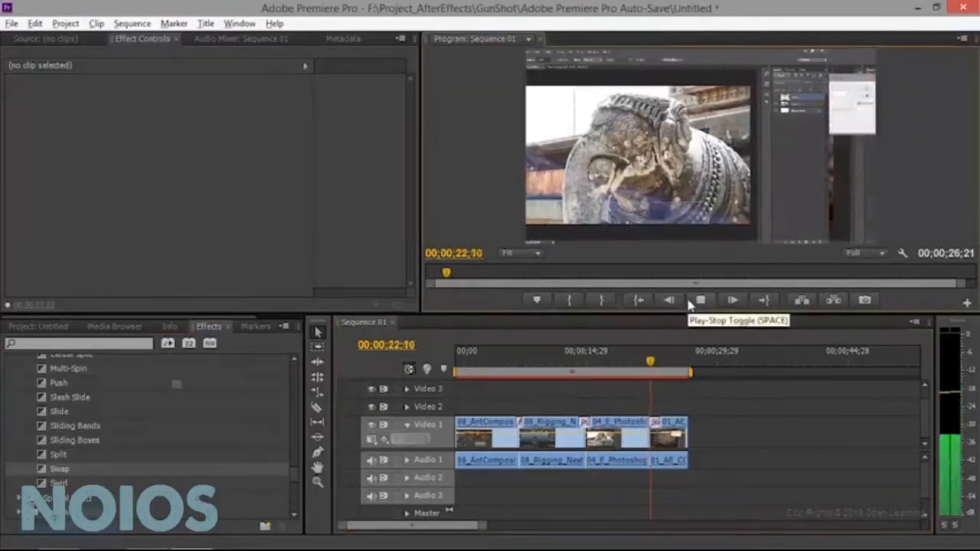
{"action": "left_click", "coordinate": [690, 301]}
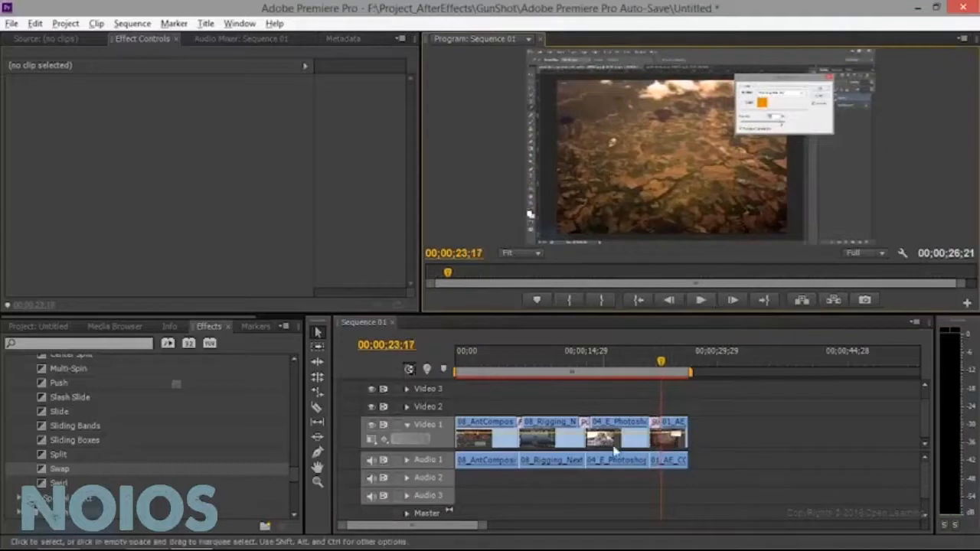
{"action": "mouse_move", "coordinate": [484, 526]}
{"action": "left_mouse_down"}
{"action": "mouse_move", "coordinate": [531, 521]}
{"action": "mouse_move", "coordinate": [469, 527]}
{"action": "mouse_move", "coordinate": [485, 521]}
{"action": "left_mouse_up"}
{"action": "left_click", "coordinate": [617, 353]}
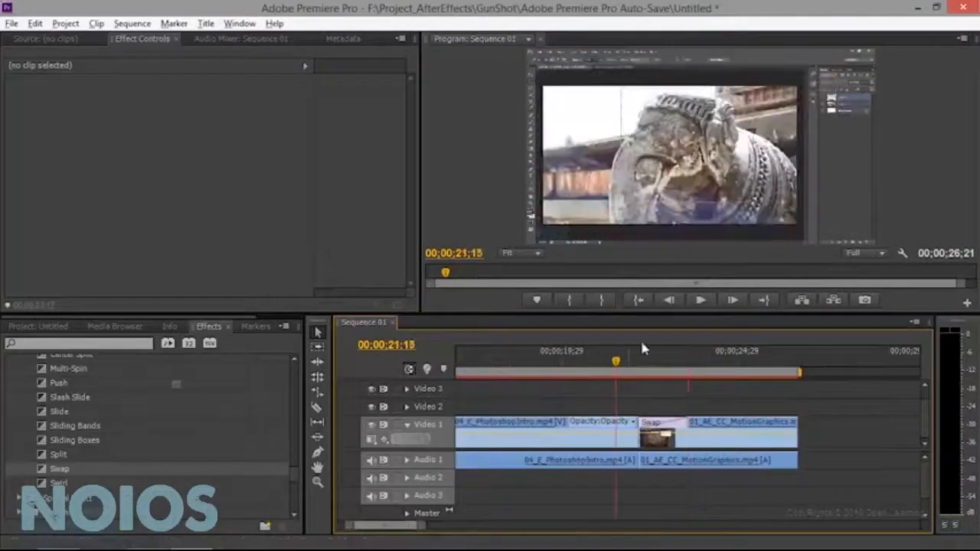
{"action": "left_click", "coordinate": [696, 303]}
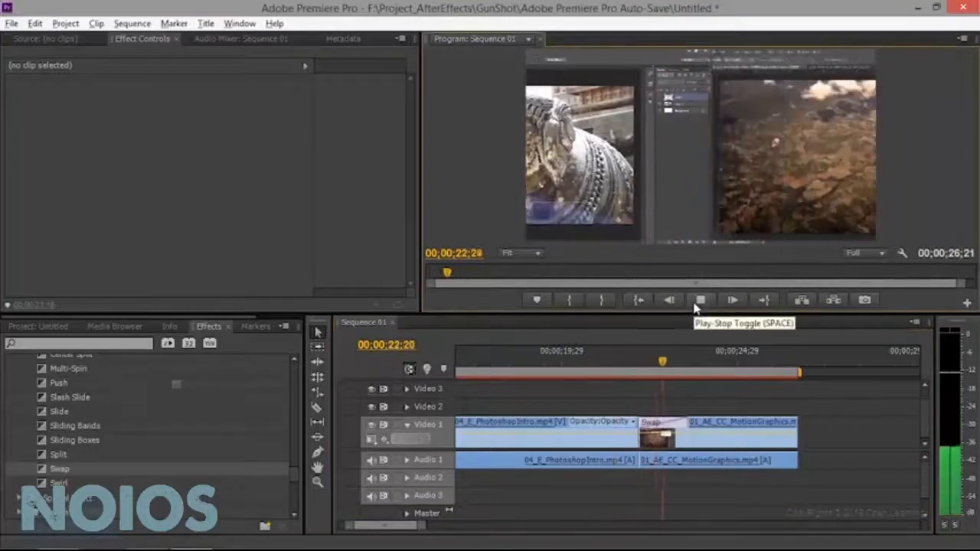
{"action": "left_click", "coordinate": [696, 303]}
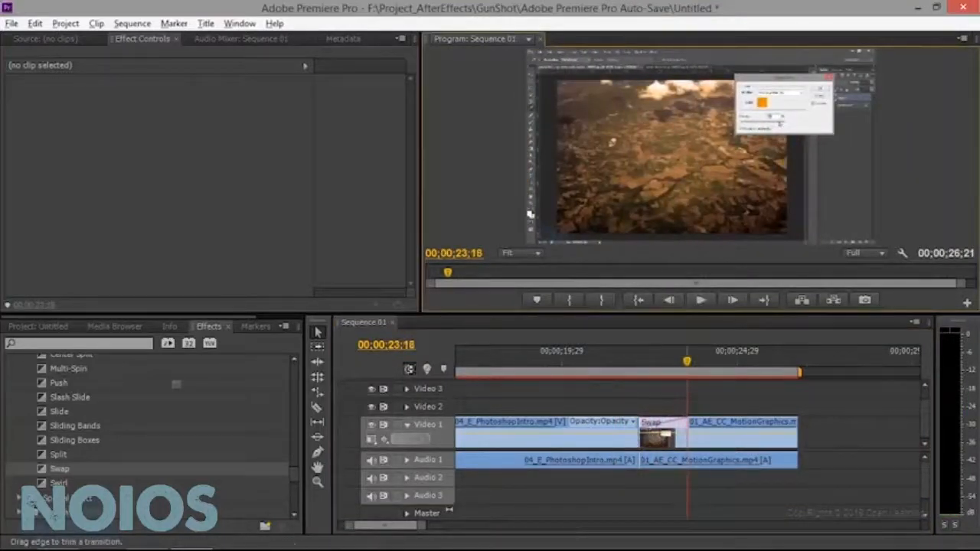
- Shorten the Swap transition to 00;00;00;22 by trimming its end on the timeline, and play across the cut
{"action": "left_click", "coordinate": [655, 433]}
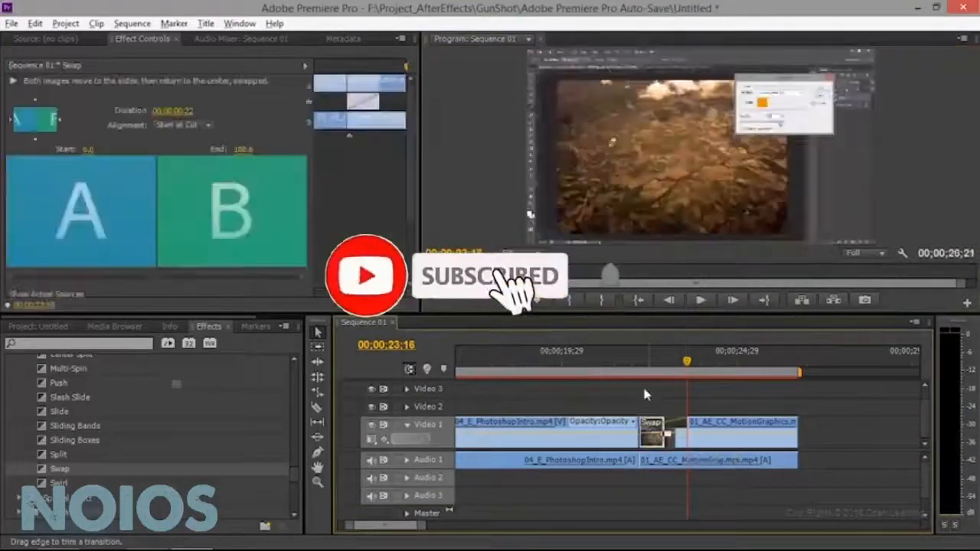
{"action": "left_click", "coordinate": [616, 368]}
{"action": "left_click", "coordinate": [700, 300]}
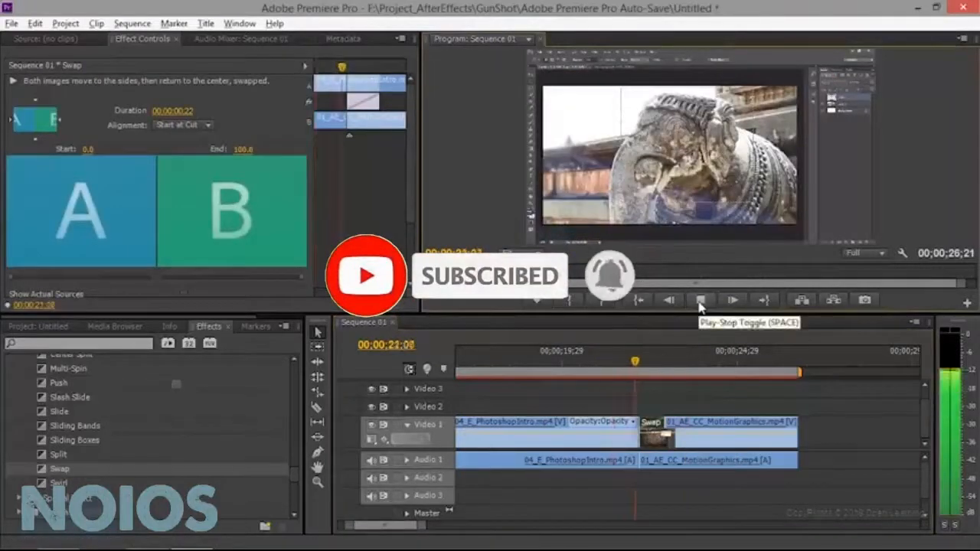
{"action": "left_click", "coordinate": [699, 301]}
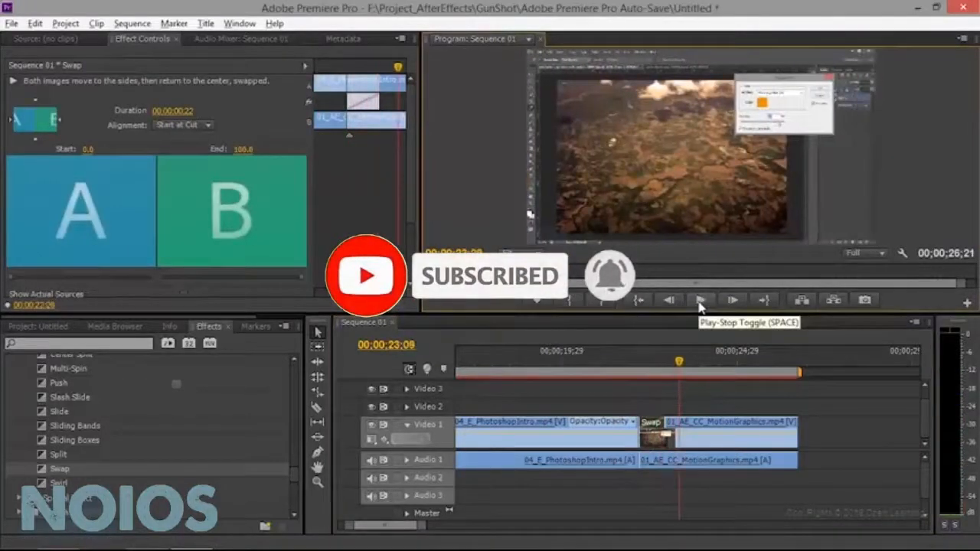
- Preview the Push transition before 04_E_PhotoshopIntro, shorten it to 00;00;00;22 on the timeline, and replay the cut
{"action": "left_click_drag", "start_coordinate": [404, 526], "coordinate": [400, 528]}
{"action": "left_click", "coordinate": [779, 358]}
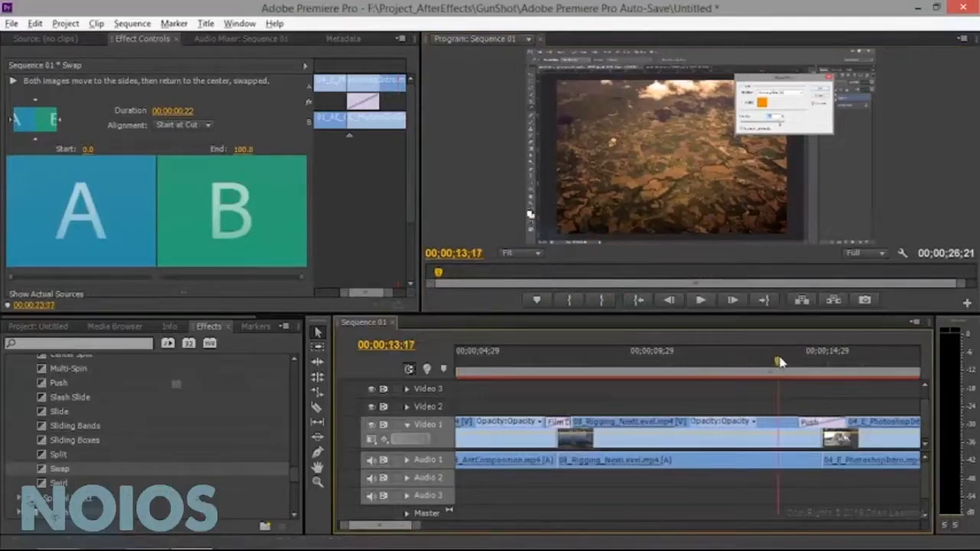
{"action": "left_click", "coordinate": [697, 299]}
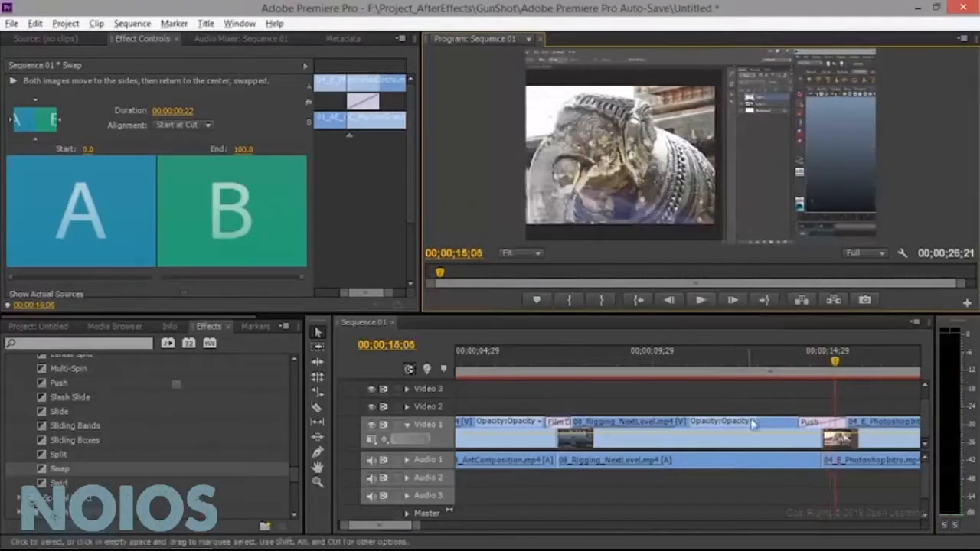
{"action": "left_click_drag", "start_coordinate": [801, 426], "coordinate": [834, 425]}
{"action": "left_click", "coordinate": [766, 354]}
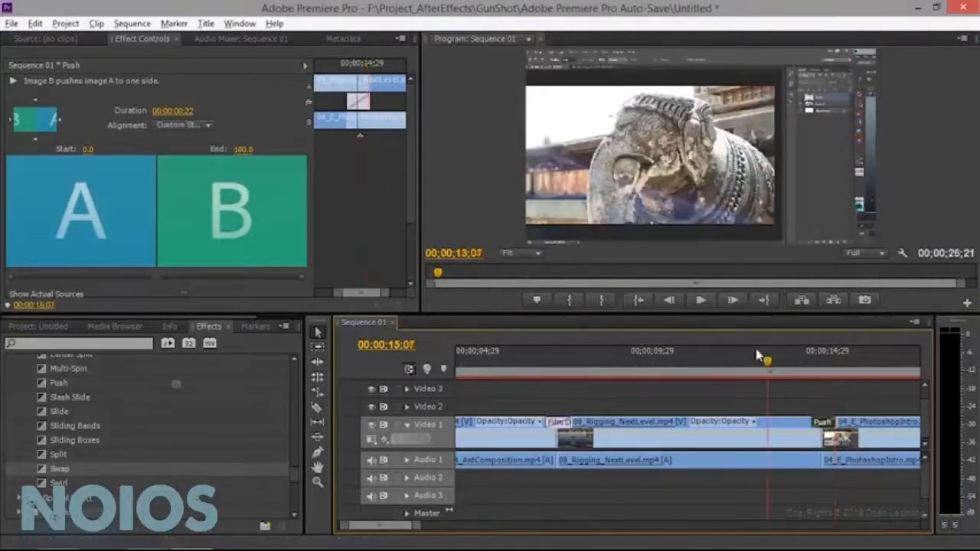
{"action": "left_click", "coordinate": [702, 301]}
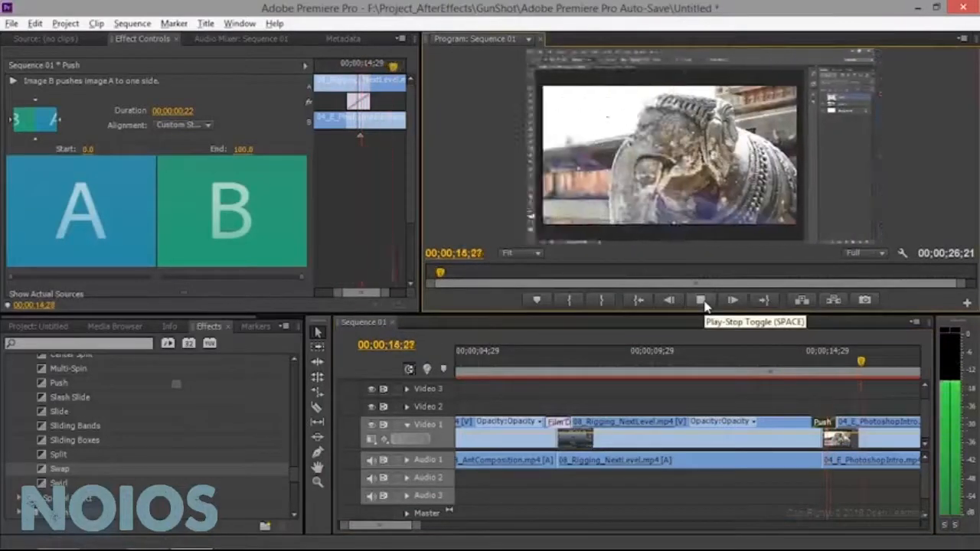